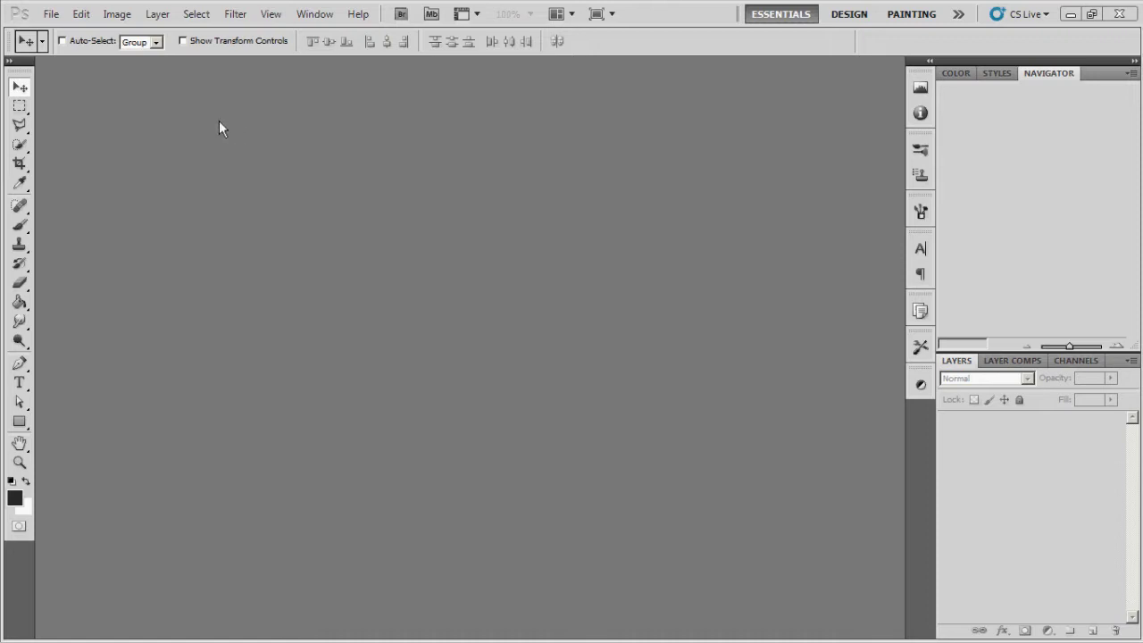
Open the File menu in the empty Photoshop workspace
click(49, 13)
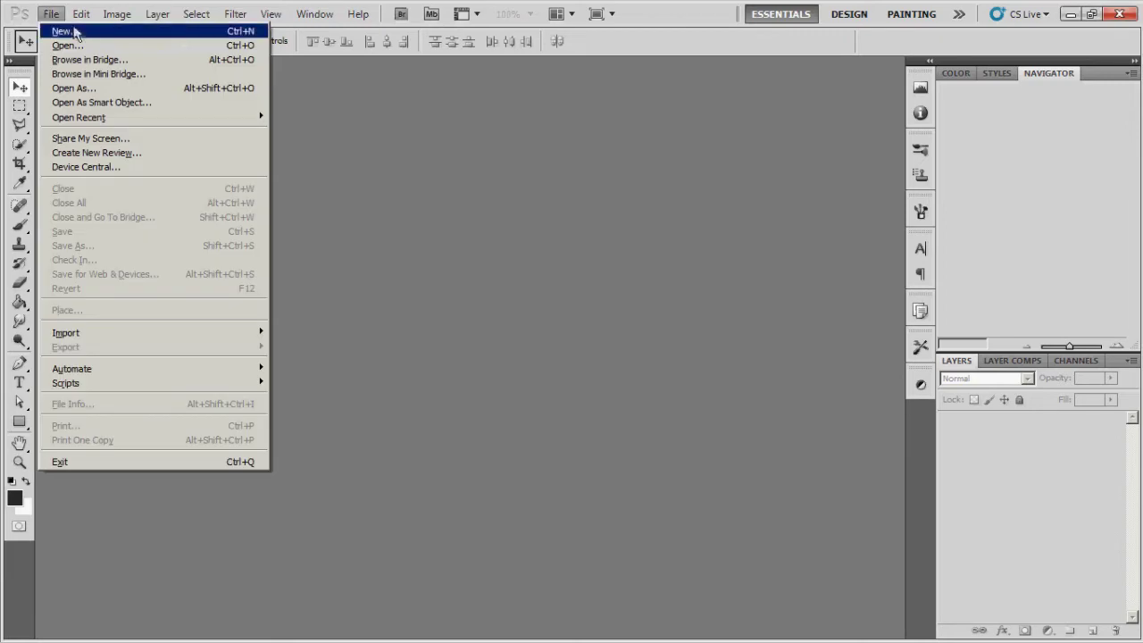
Create a 1366 × 768 px transparent document and paint-bucket fill Layer 1 dark grey
click(79, 31)
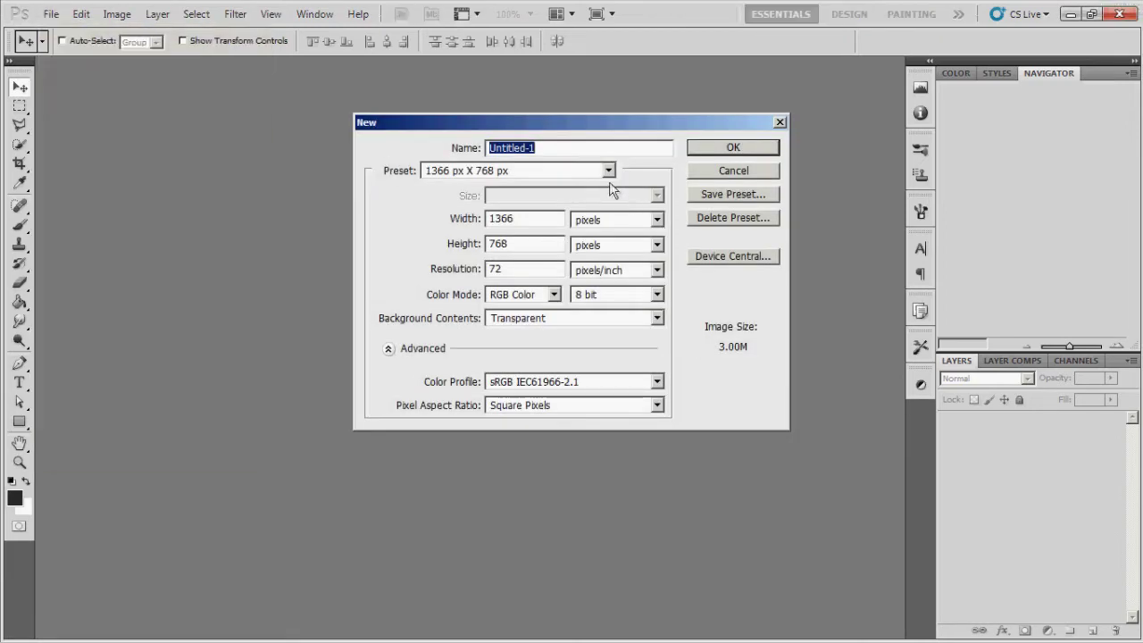
click(724, 151)
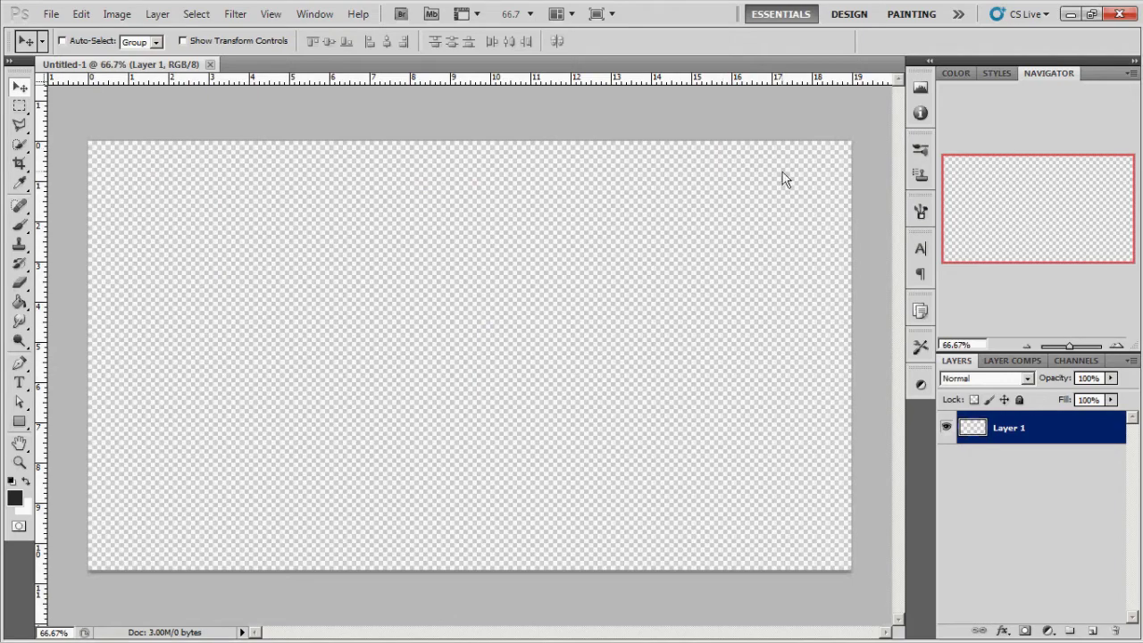
click(20, 303)
click(188, 267)
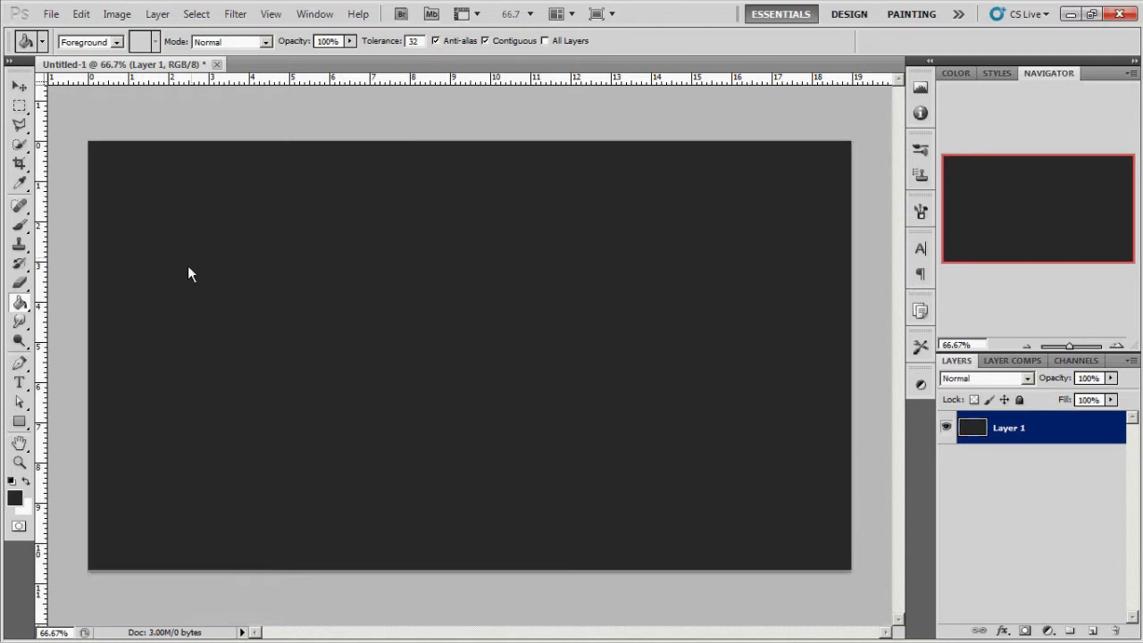
click(18, 88)
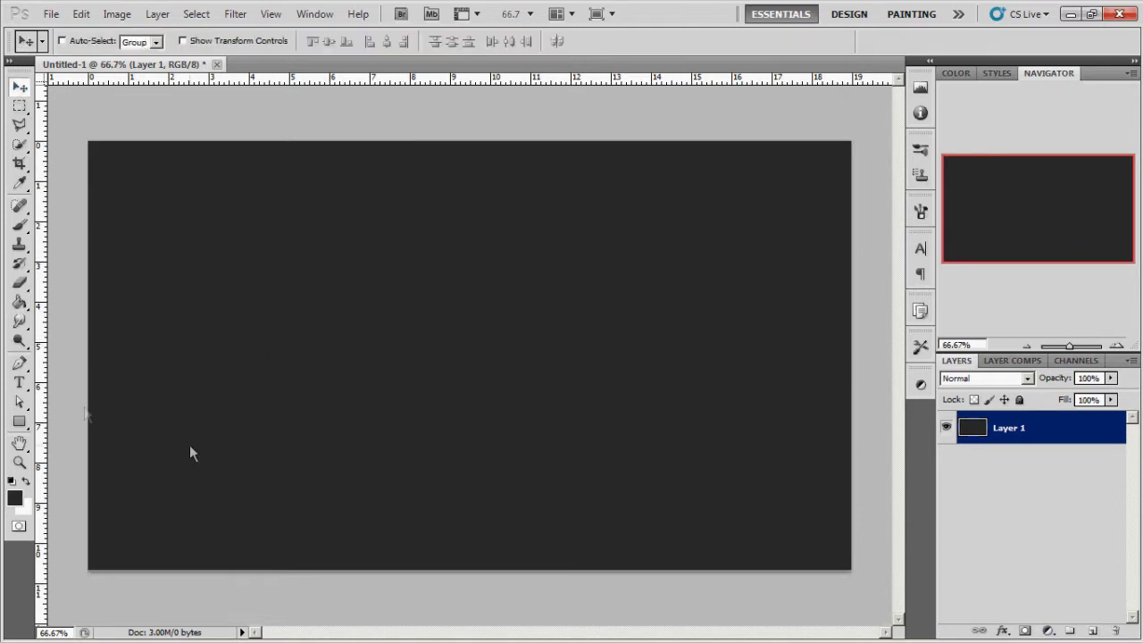
Draw a rectangle panel, Shape 1, at the canvas centre and nudge it slightly up-left
click(19, 420)
click(67, 425)
mouse_move(324, 276)
mouse_down()
mouse_move(439, 400)
mouse_move(651, 435)
mouse_up()
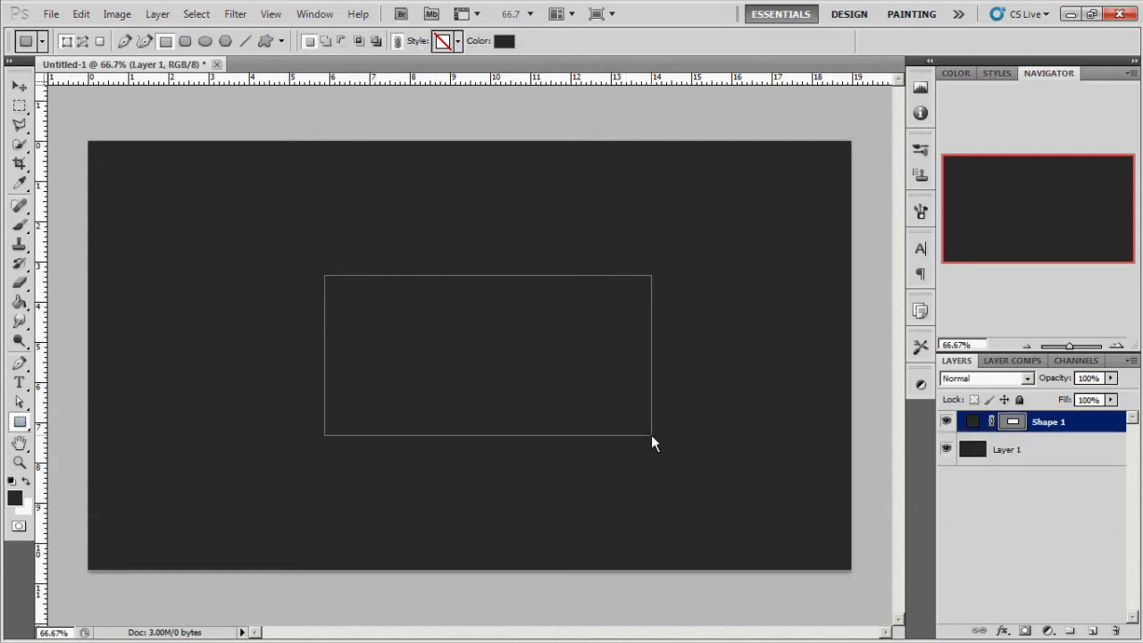
click(19, 86)
drag(422, 354, 402, 345)
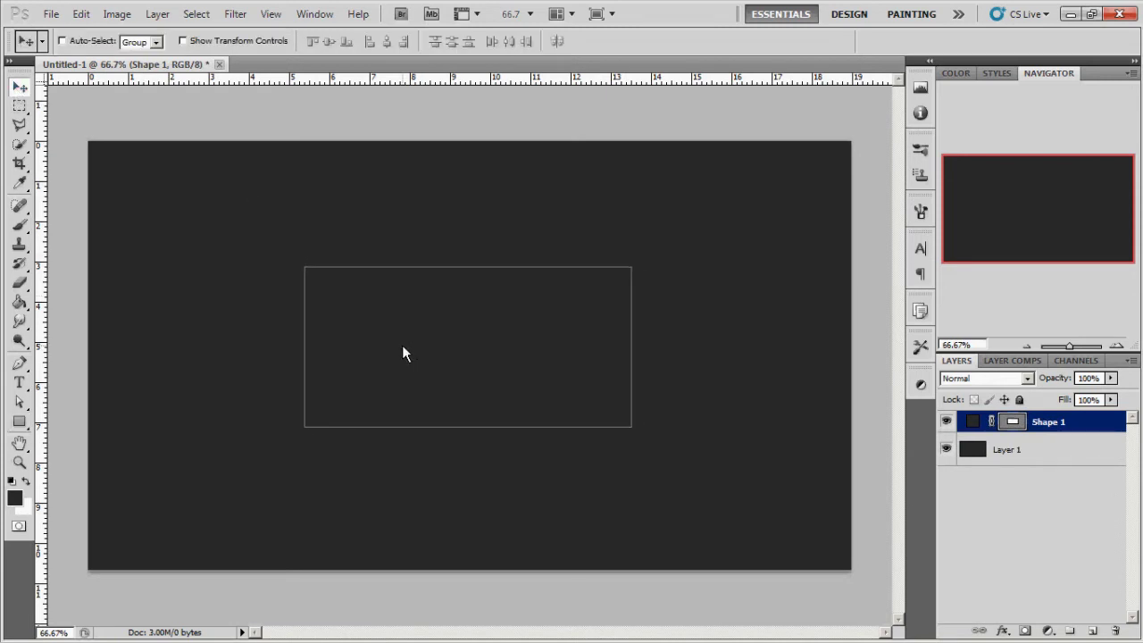
double_click(1075, 423)
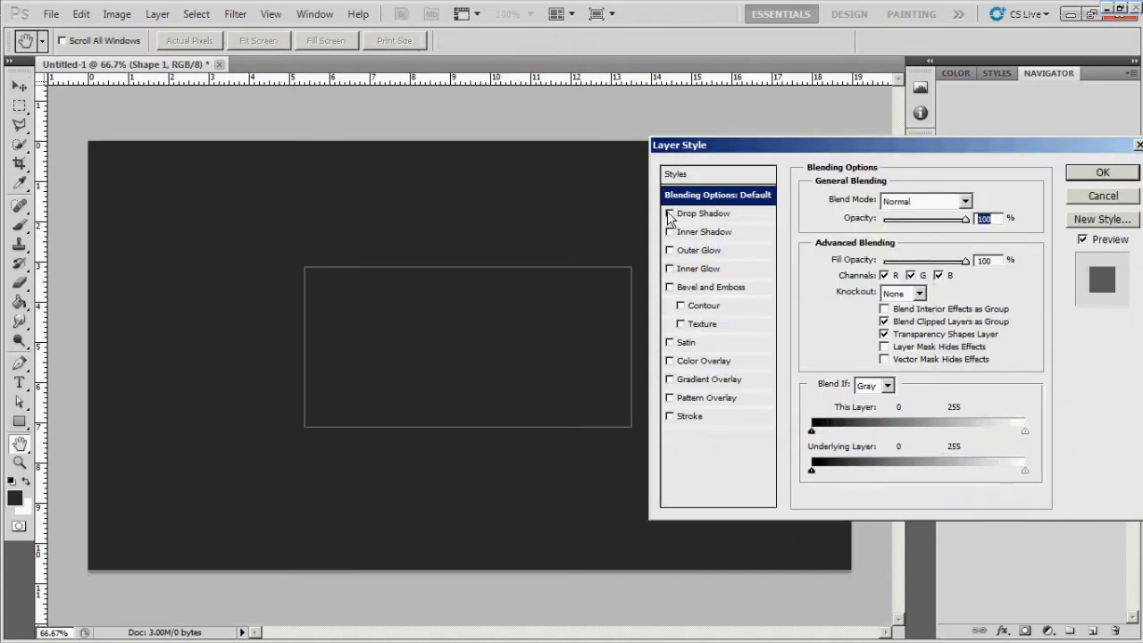
Give Shape 1 a Drop Shadow with 100% opacity, 0 distance, 100% spread, 6 px size
mouse_move(858, 145)
mouse_down()
mouse_move(568, 112)
mouse_move(825, 125)
mouse_up()
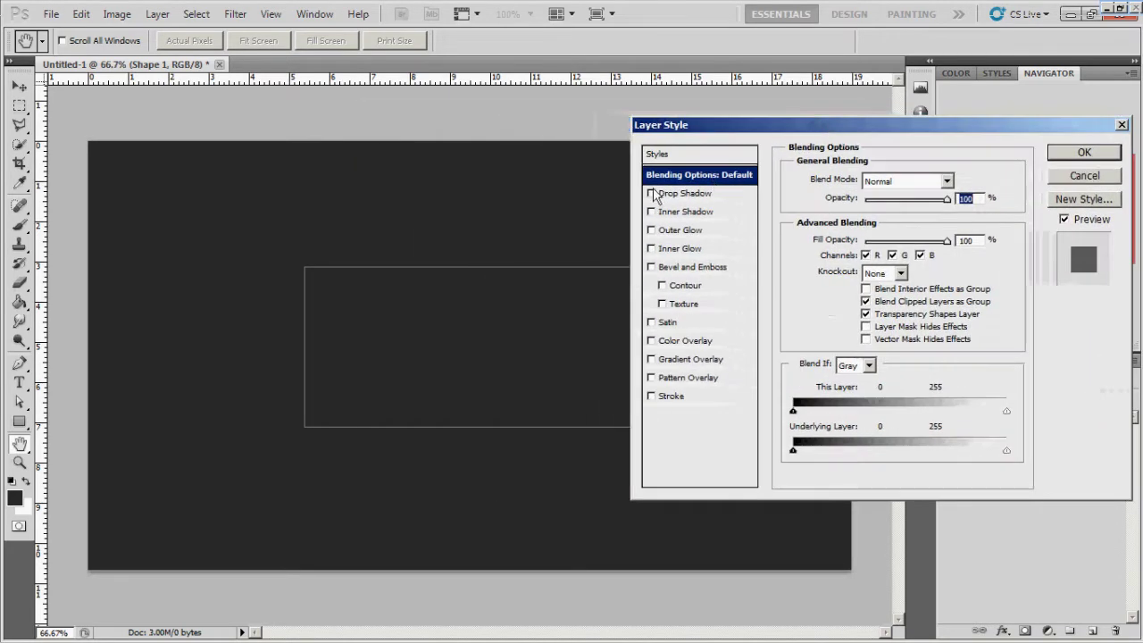
click(651, 193)
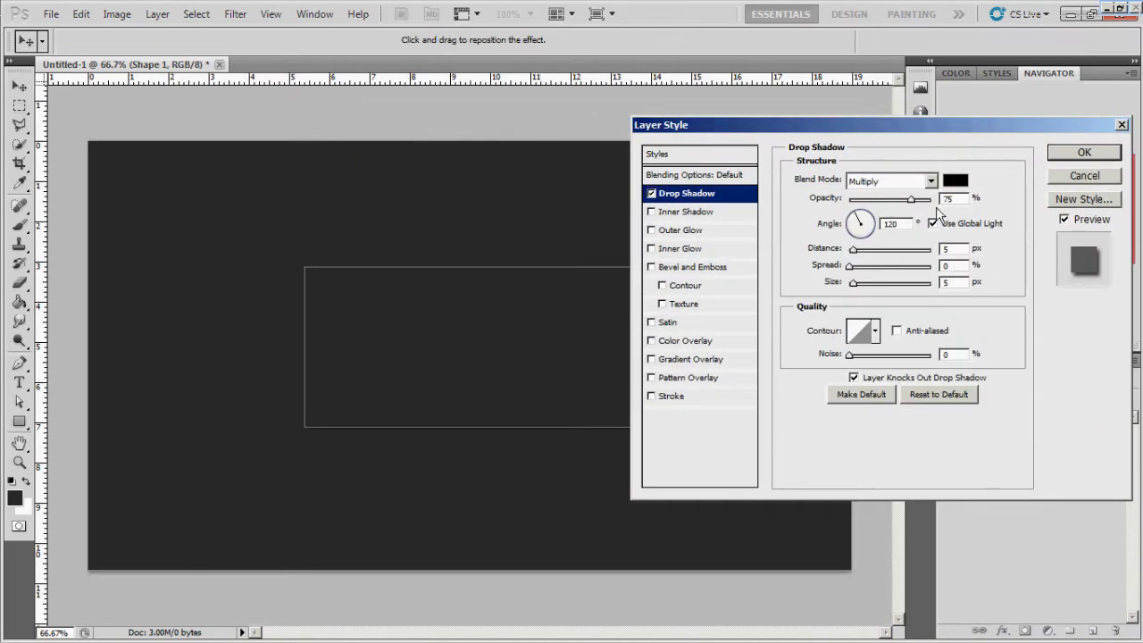
drag(911, 200, 990, 202)
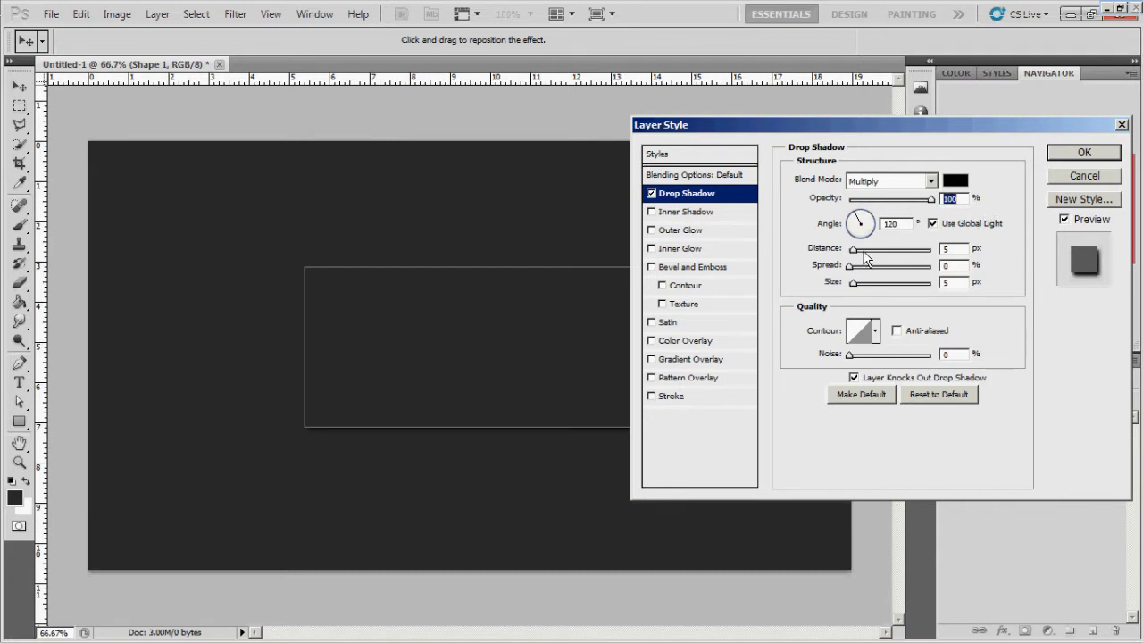
drag(854, 251, 845, 253)
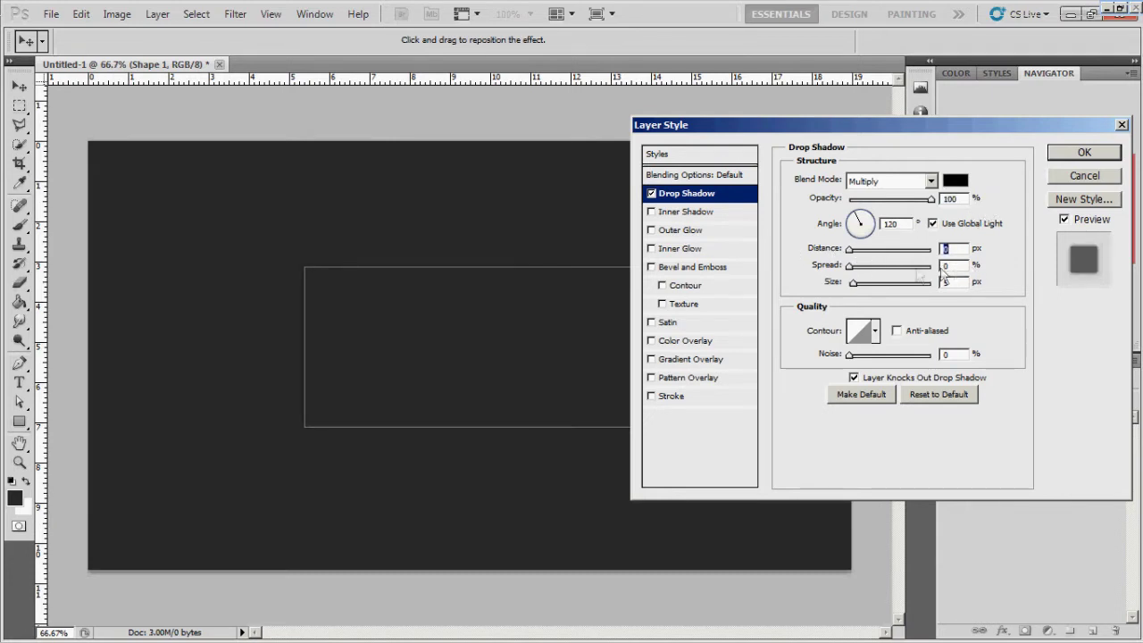
drag(851, 266, 1007, 268)
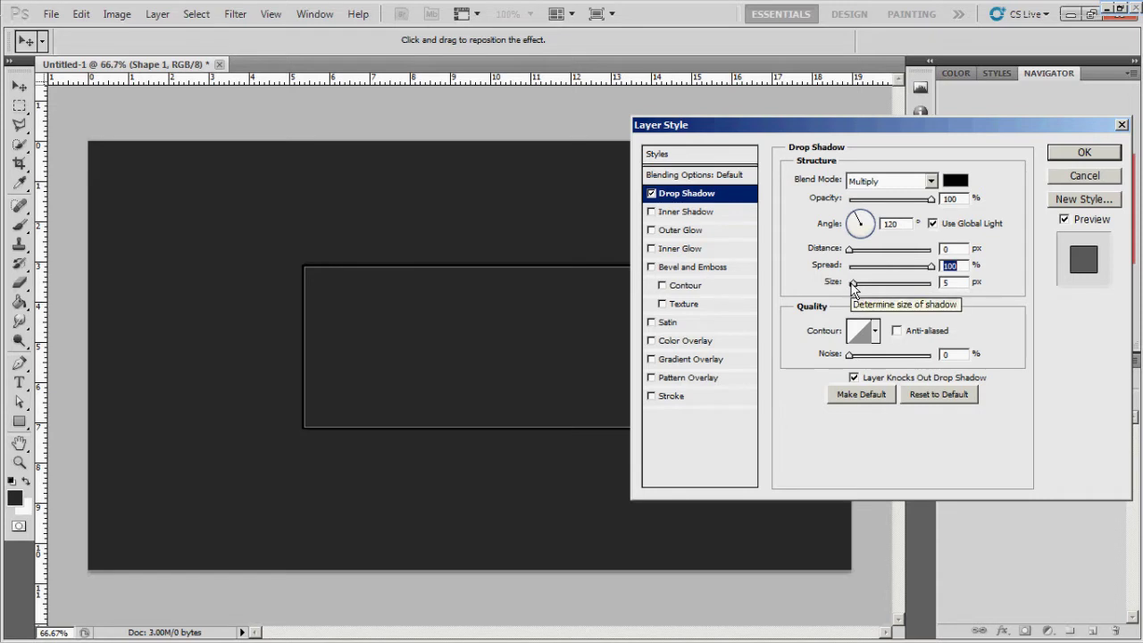
key(Tab)
text(6)
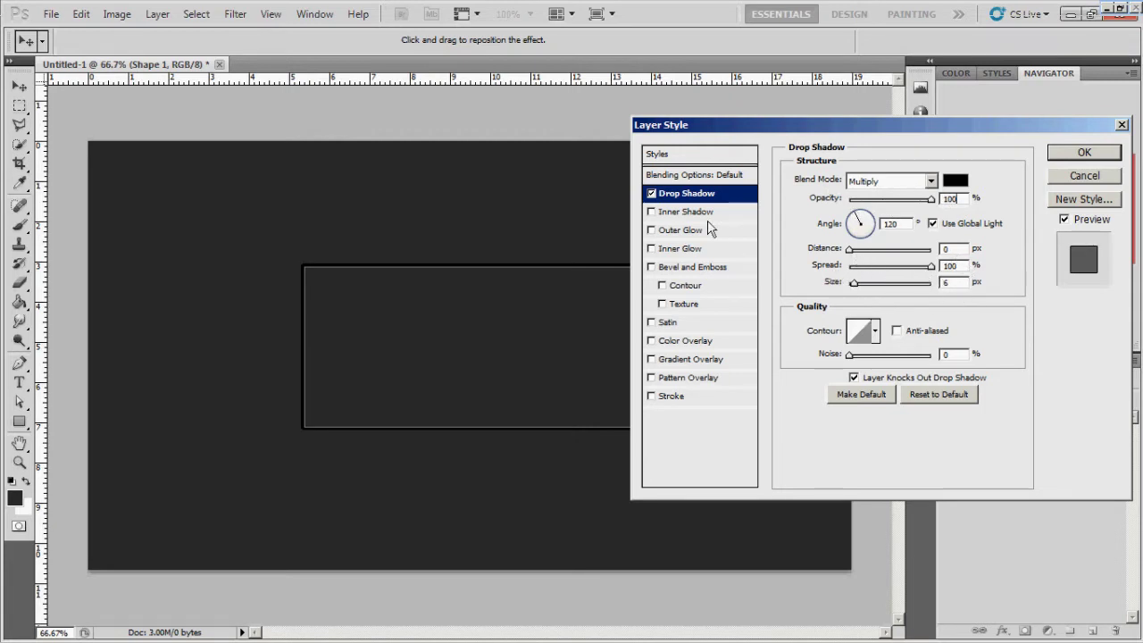
click(684, 213)
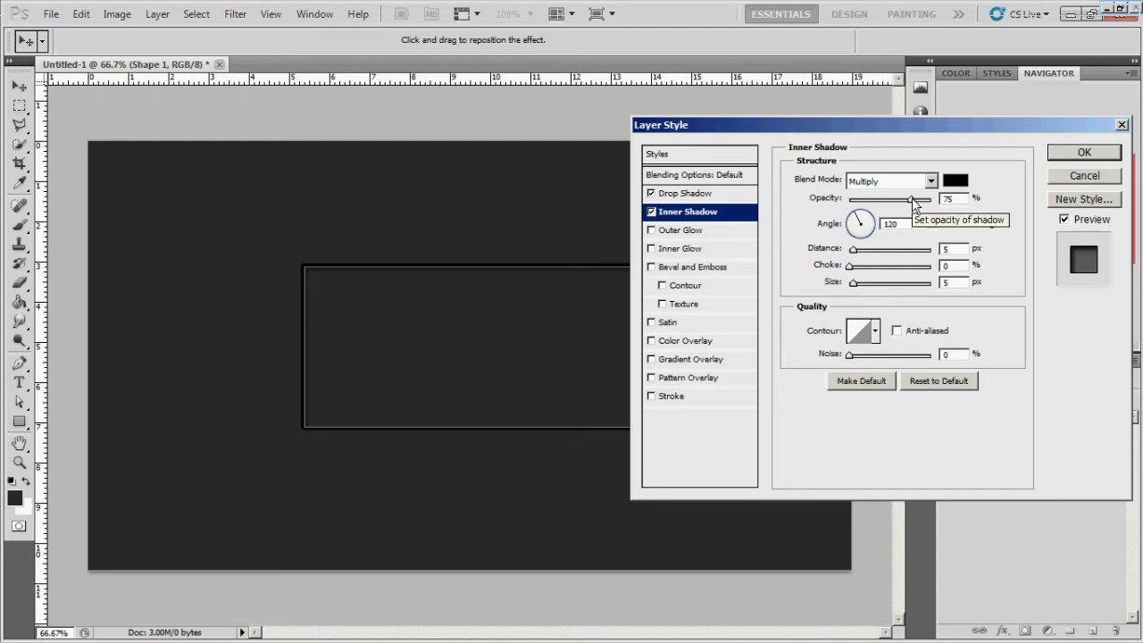
Set the Inner Shadow to 100% opacity, 0 px distance, adjusted choke and 21 px size
drag(912, 200, 952, 205)
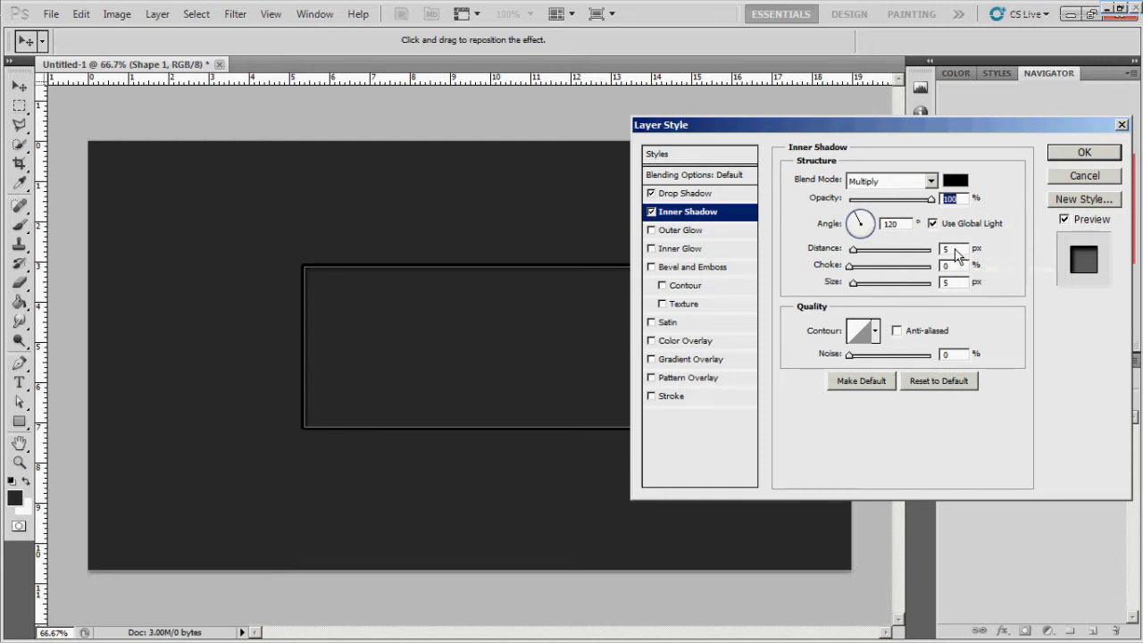
drag(855, 253, 865, 267)
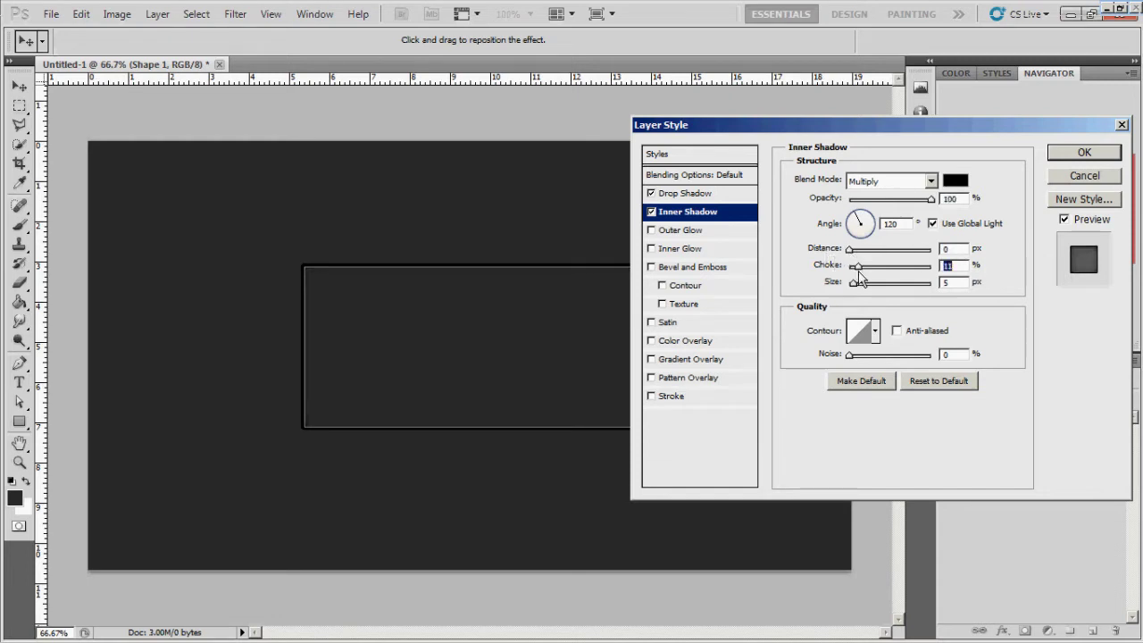
drag(856, 284, 863, 295)
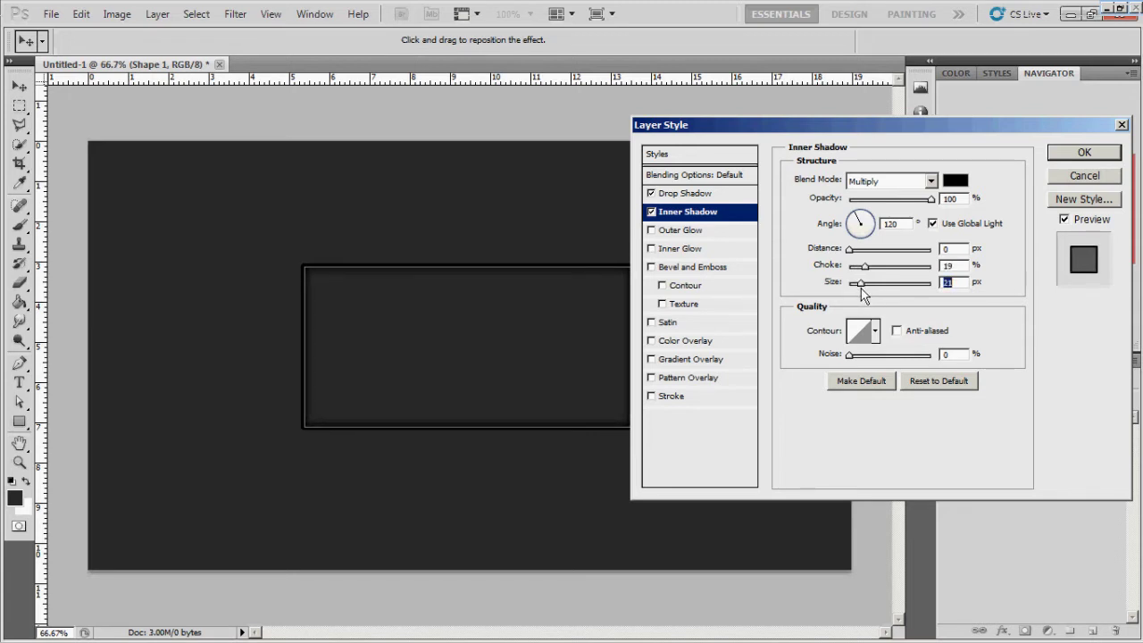
mouse_move(864, 266)
mouse_down()
mouse_move(810, 280)
mouse_move(859, 284)
mouse_up()
Enable Satin on the panel with 7 px distance and 12 px size
click(651, 323)
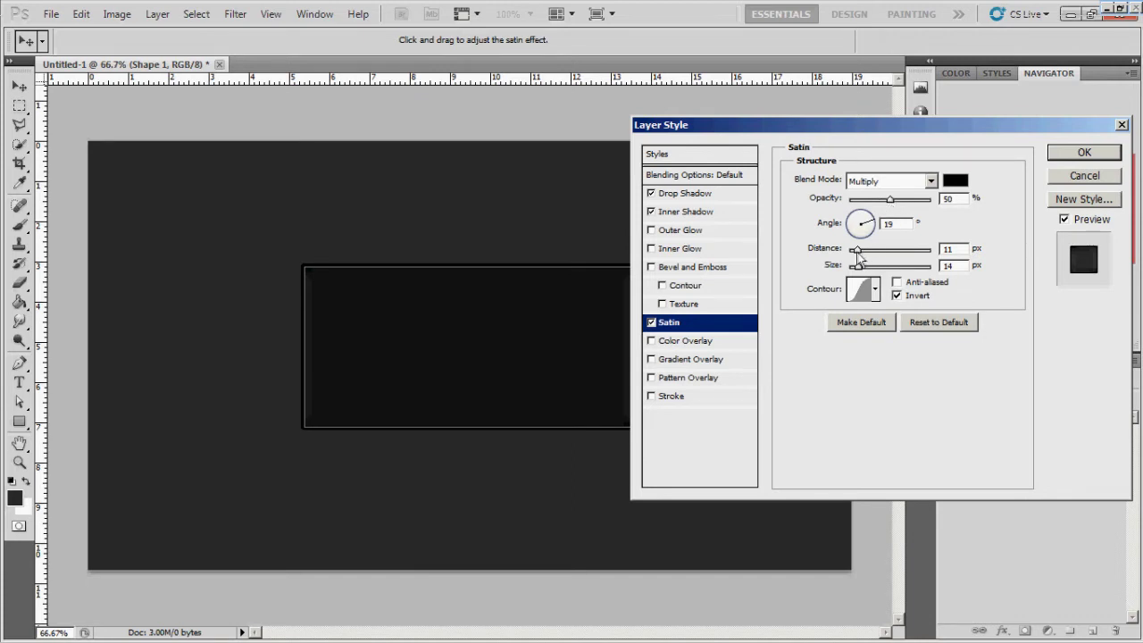
drag(858, 251, 859, 269)
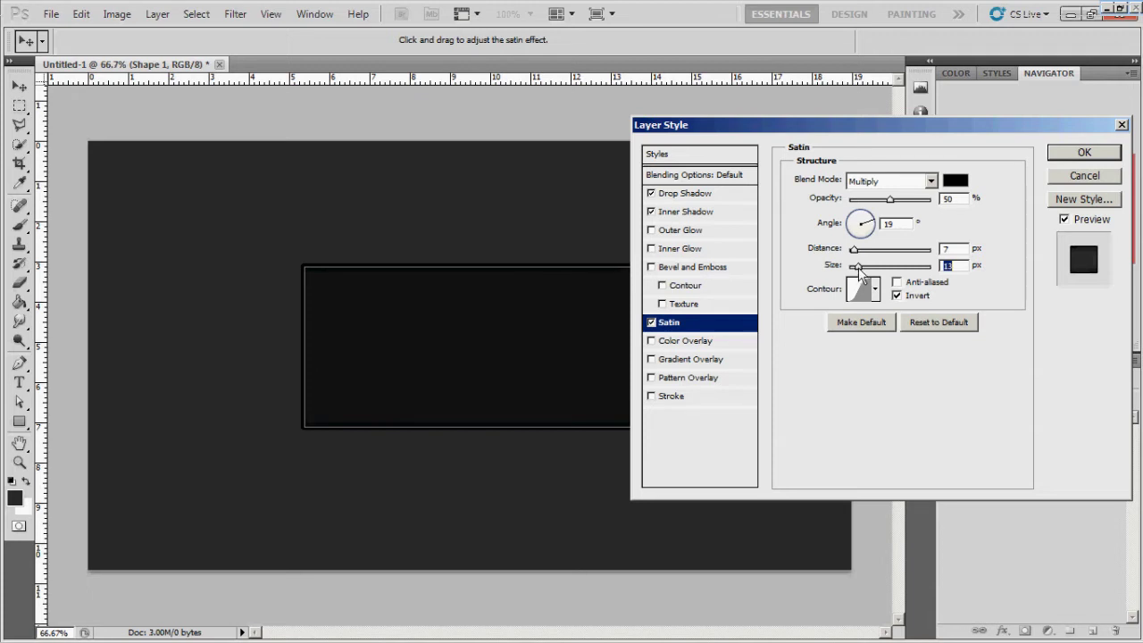
drag(859, 272, 857, 272)
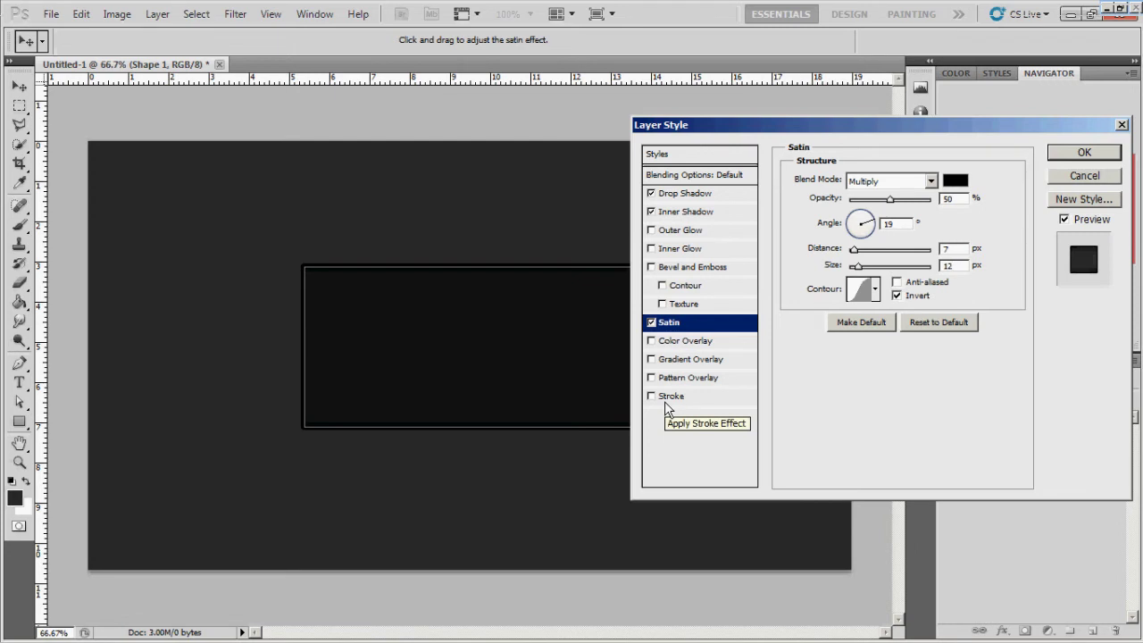
click(678, 360)
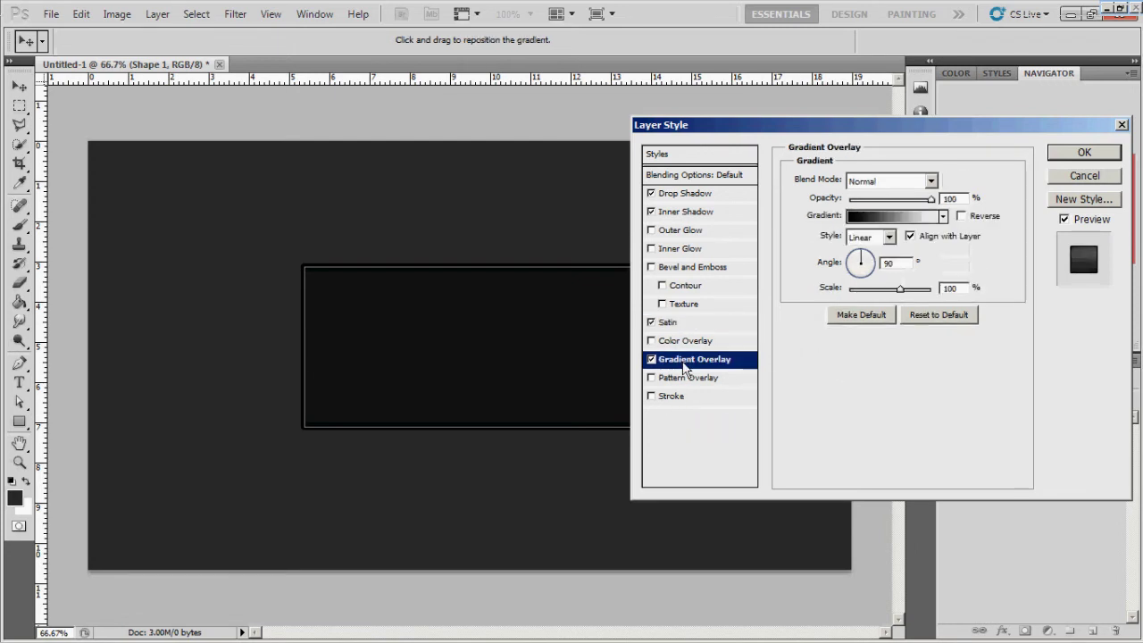
Set the Gradient Overlay to the striped panel reflection gradient, Angle style, about 15% opacity
click(943, 216)
drag(969, 254, 972, 343)
click(813, 331)
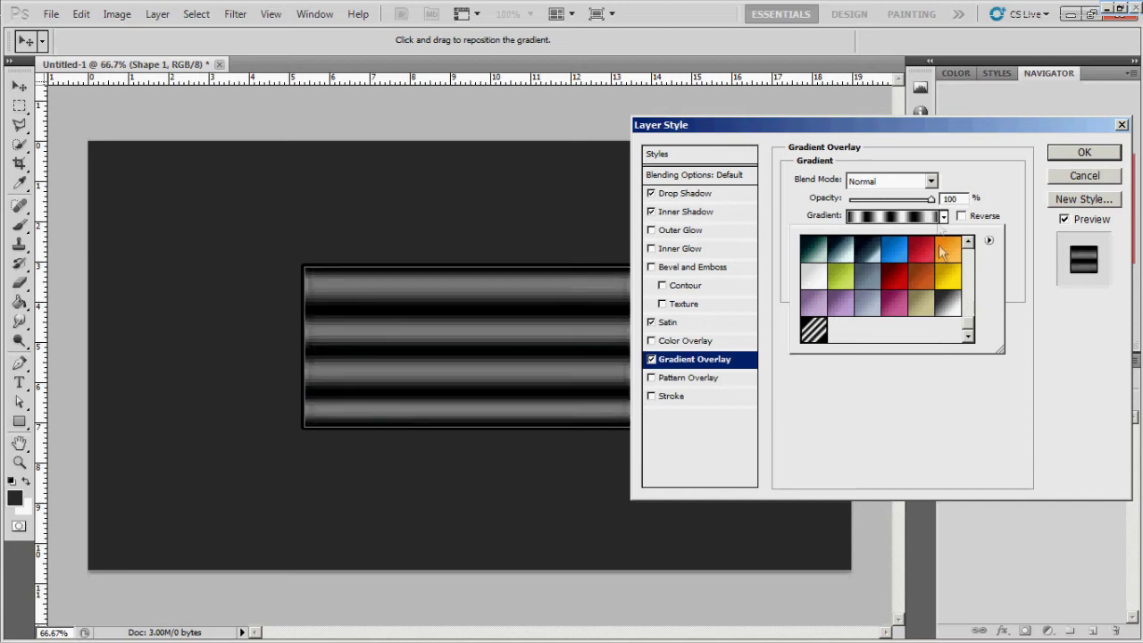
click(905, 222)
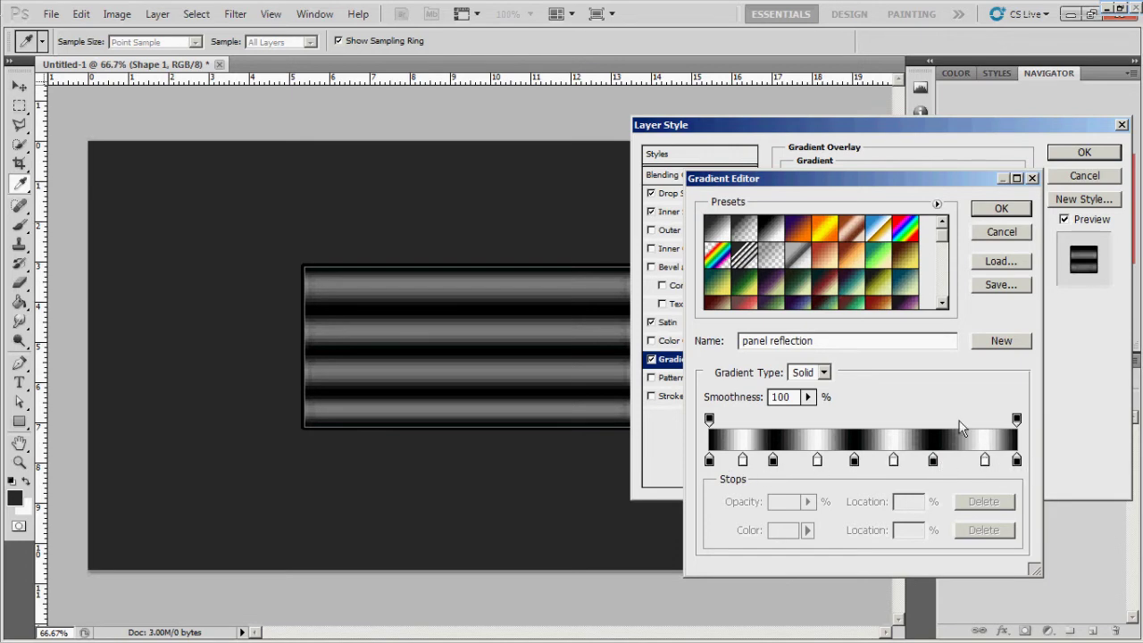
click(1000, 211)
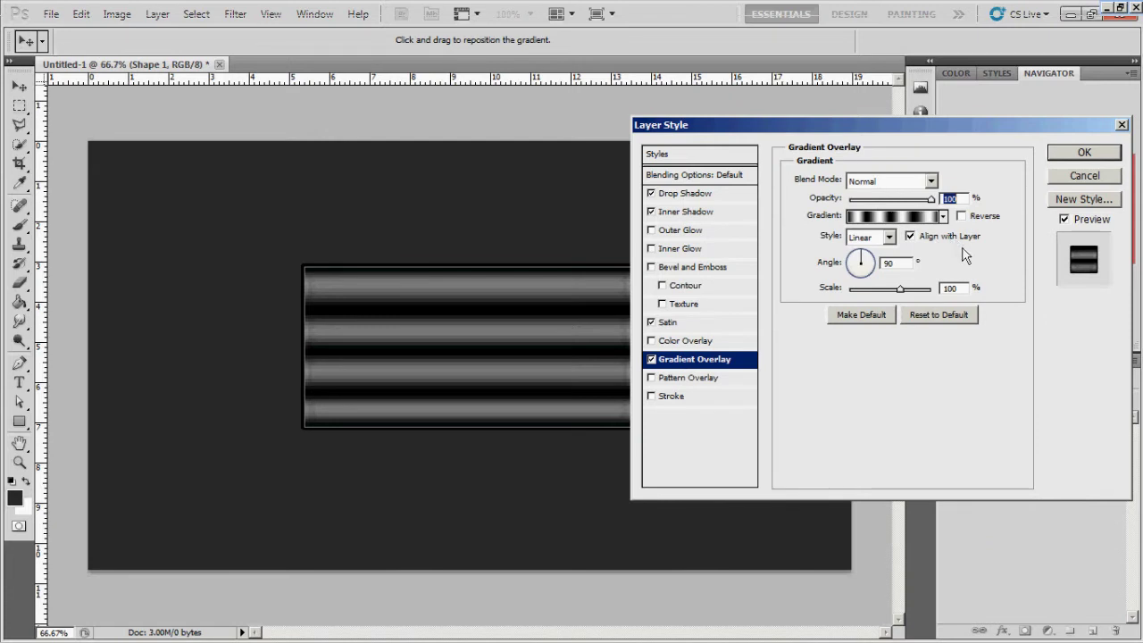
click(889, 238)
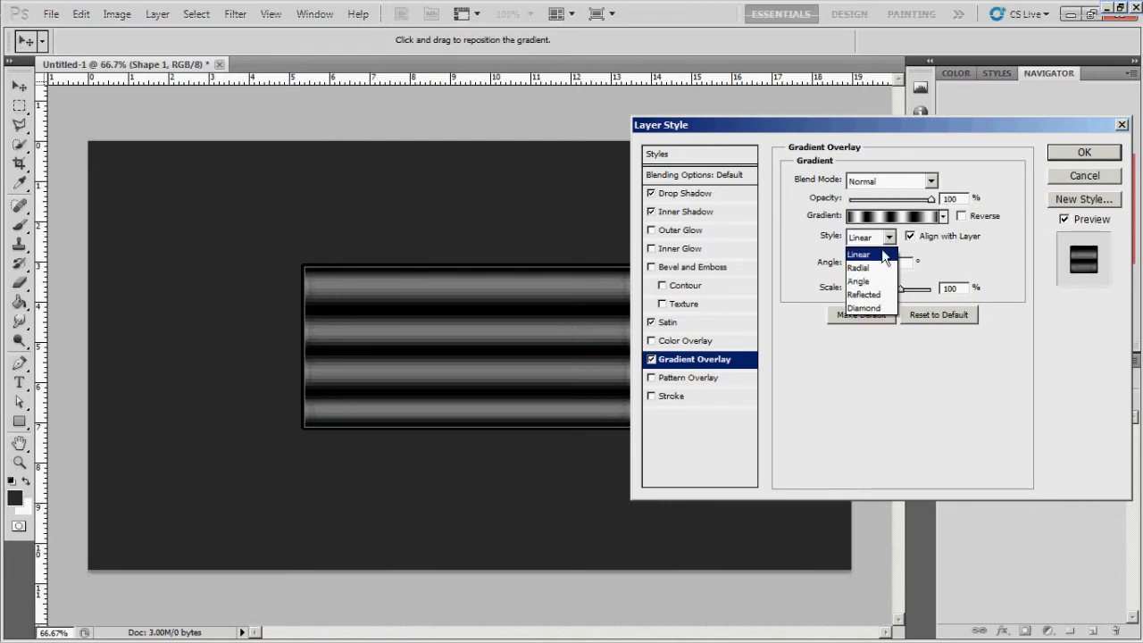
click(880, 280)
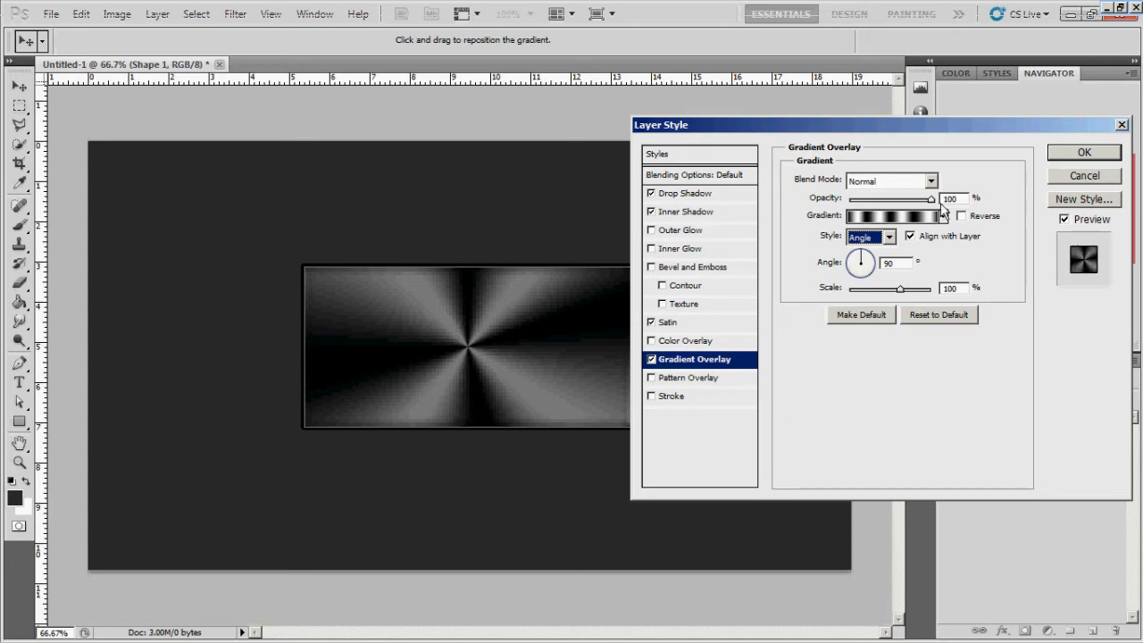
click(918, 200)
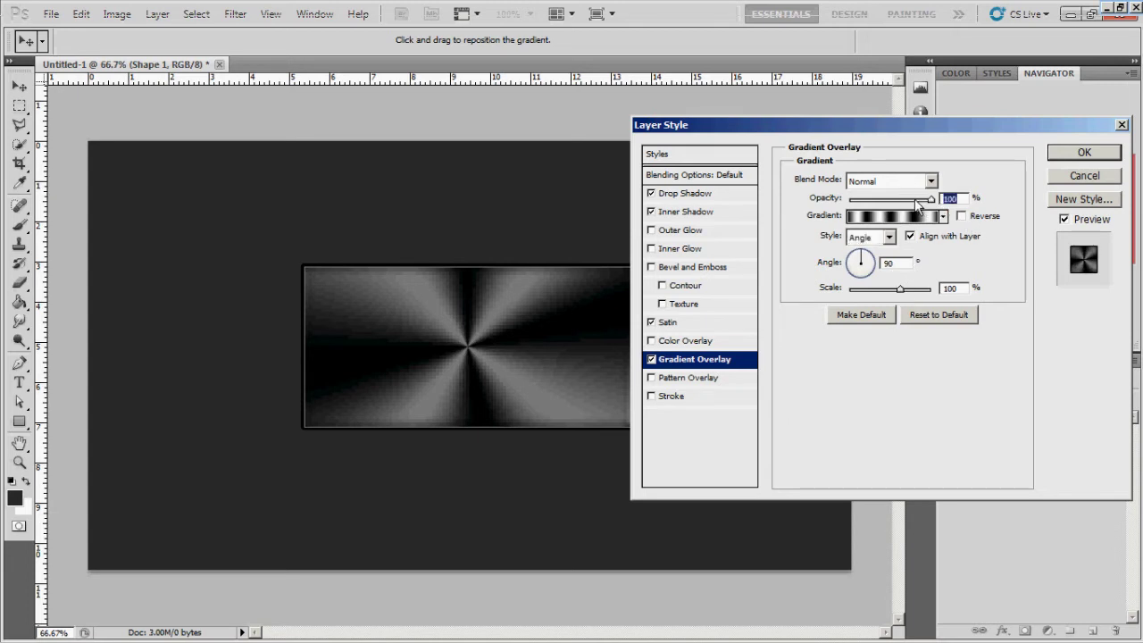
drag(918, 203, 864, 202)
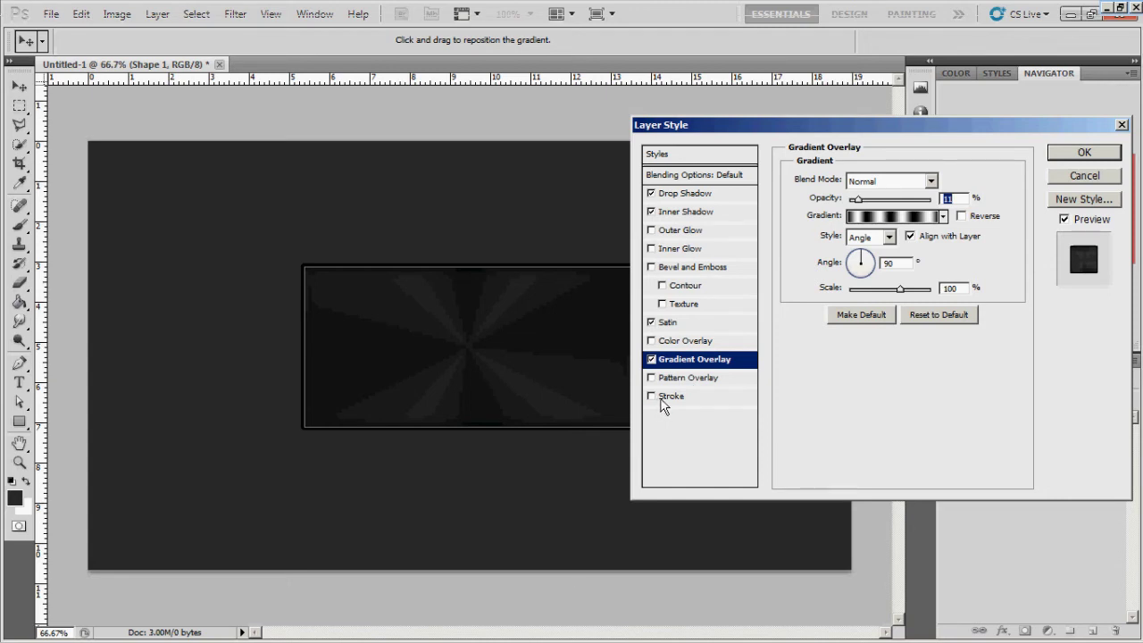
Enable a Stroke on the panel with a Gradient fill type
click(659, 399)
click(874, 263)
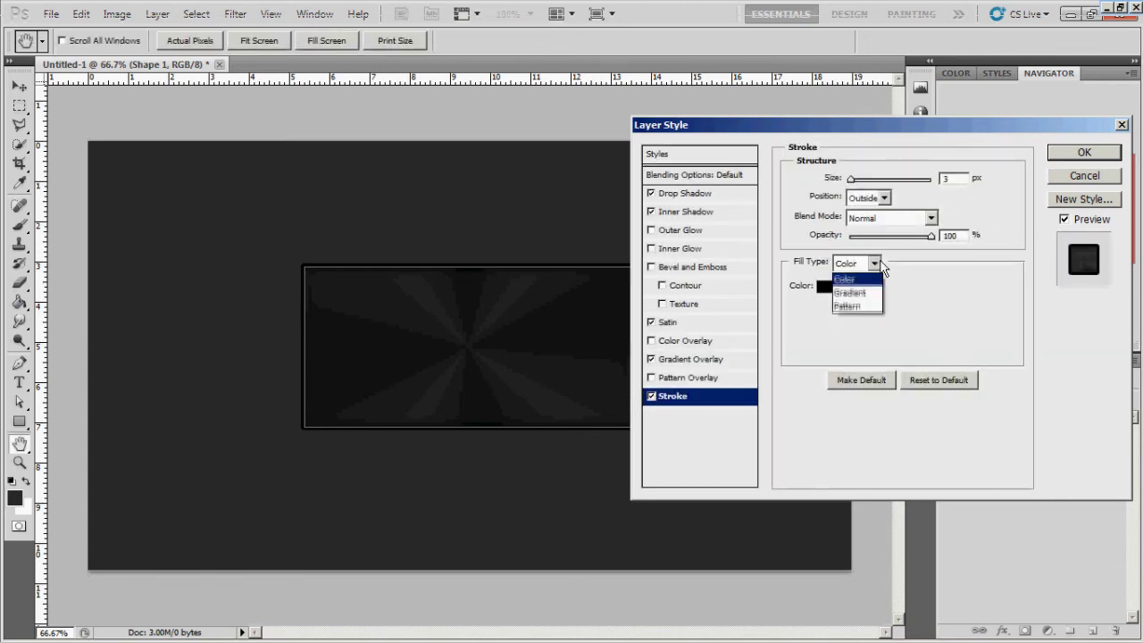
click(853, 288)
click(925, 287)
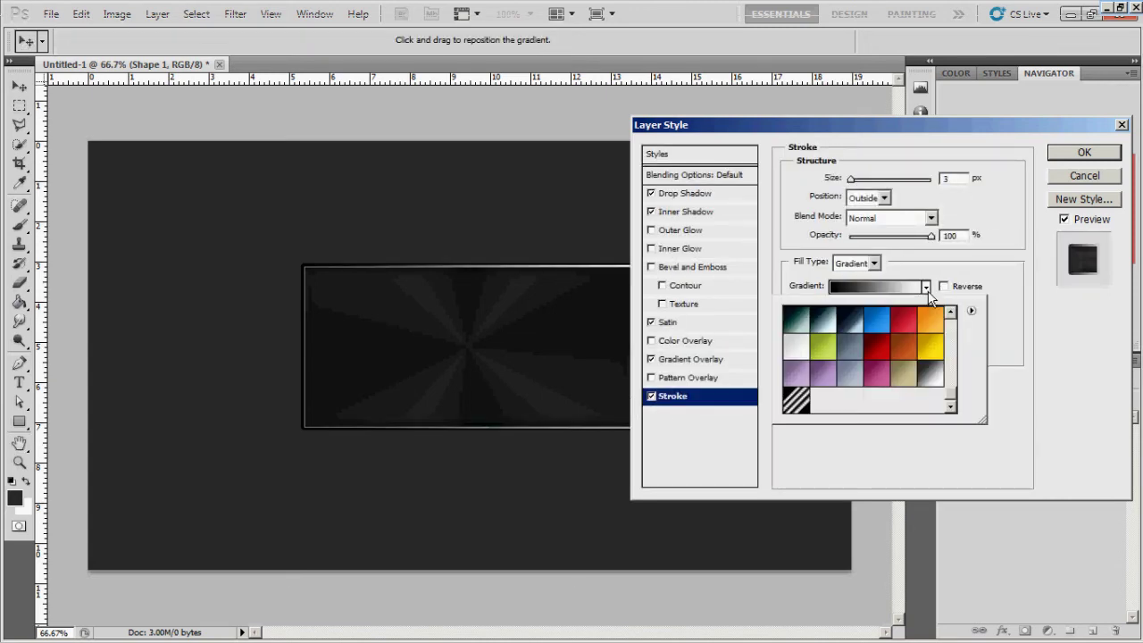
click(898, 288)
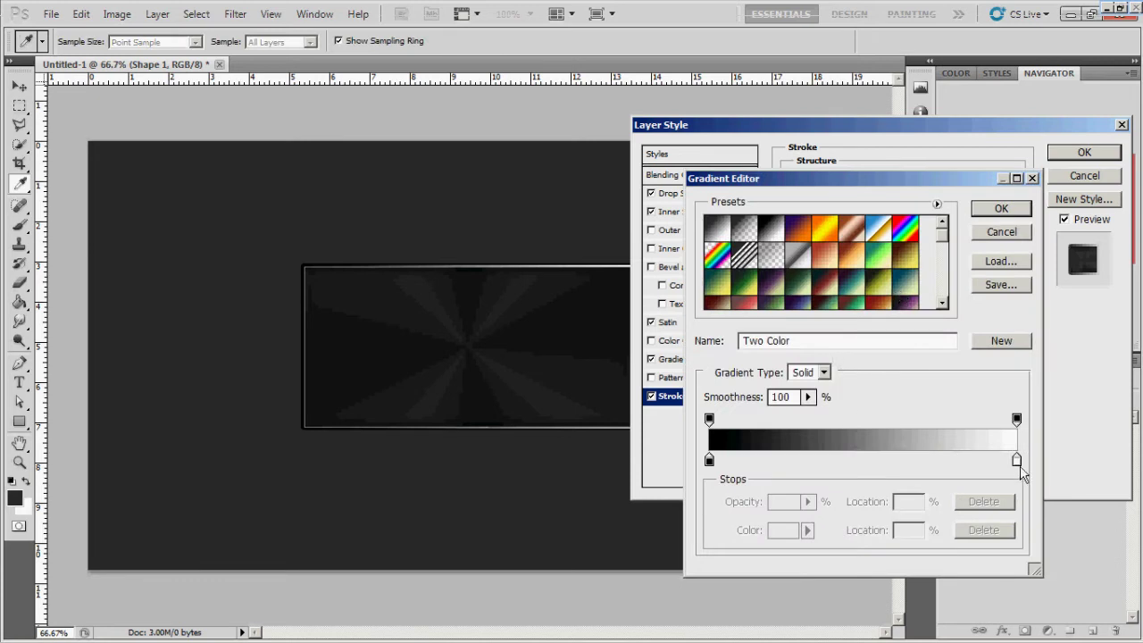
Make the stroke gradient black–white–black, with the white stop at 41% and black at 100%
drag(1016, 460, 828, 460)
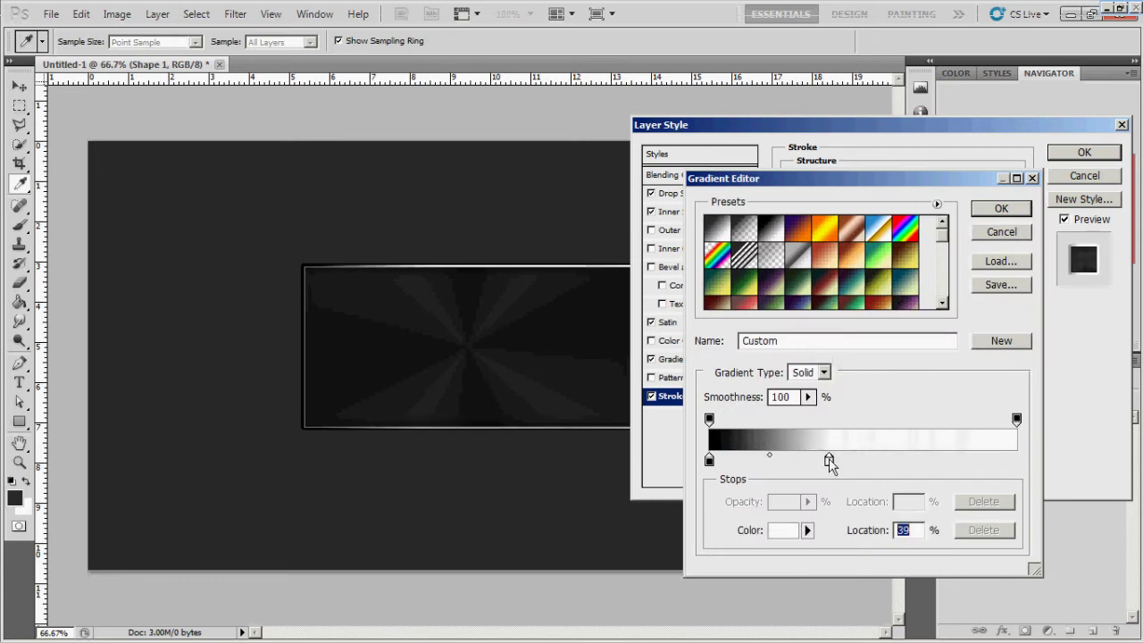
click(1011, 460)
drag(1011, 460, 1017, 459)
double_click(1016, 462)
drag(813, 432, 562, 588)
click(1014, 327)
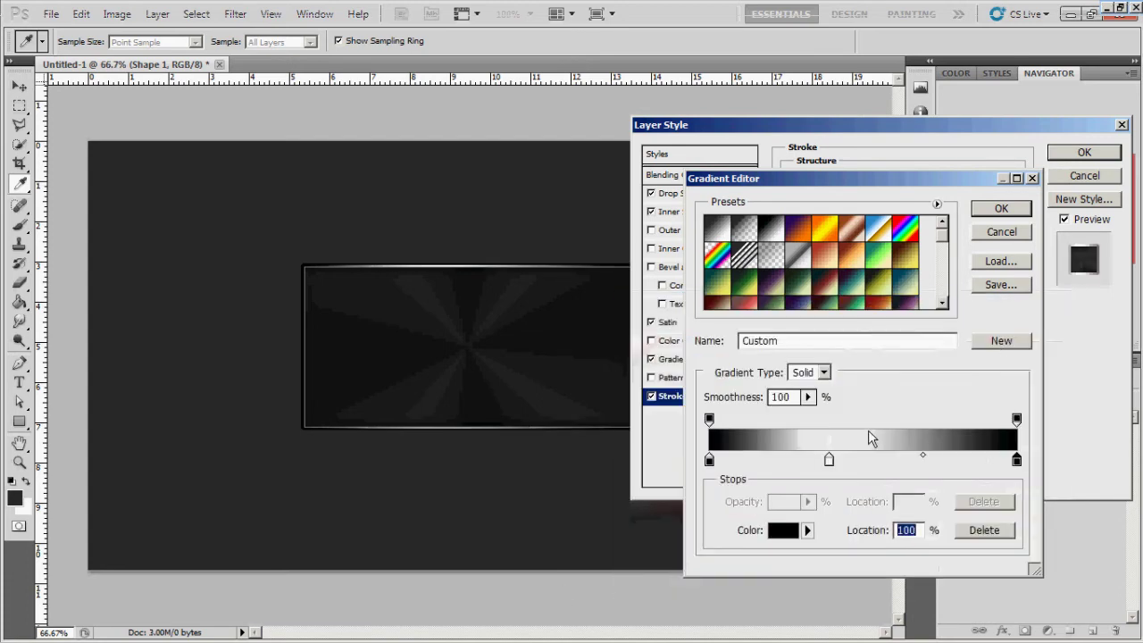
drag(829, 460, 835, 460)
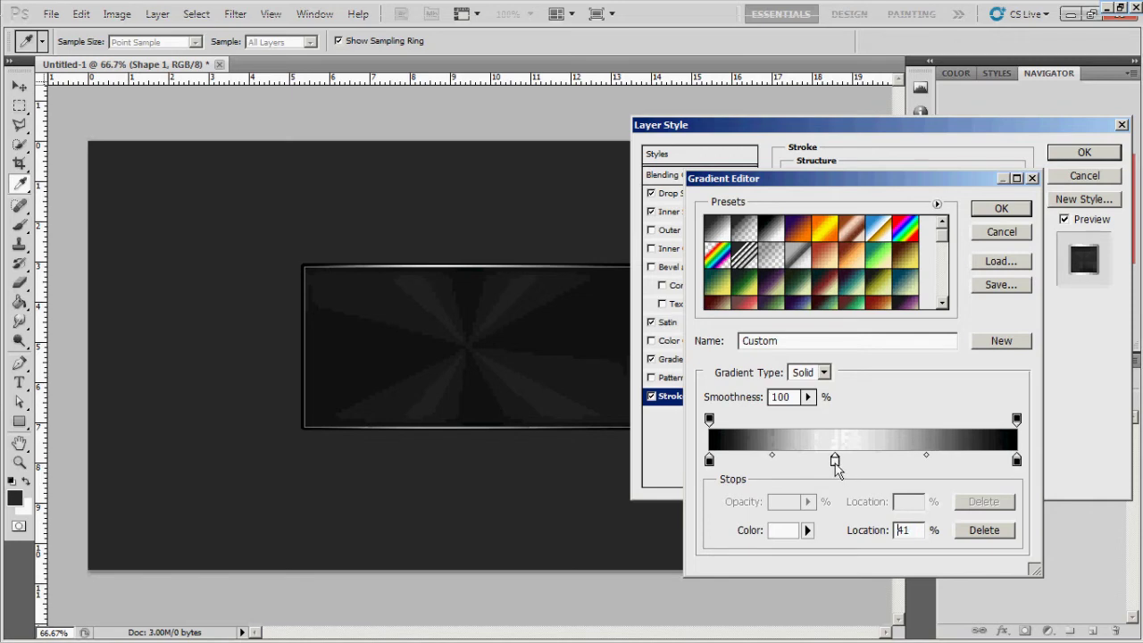
click(999, 211)
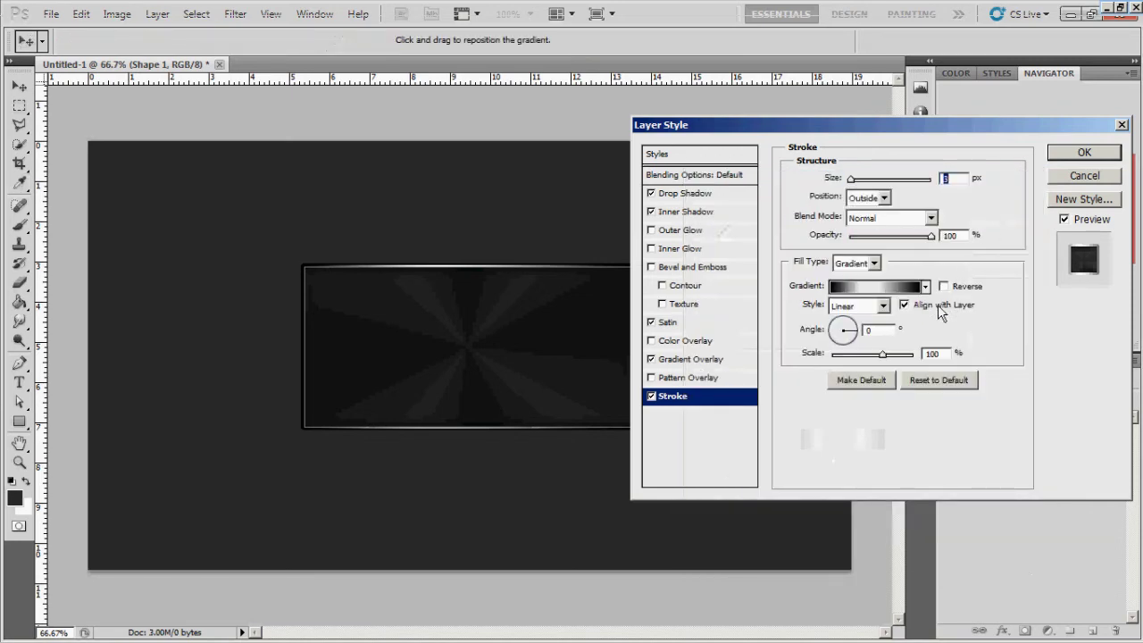
Reverse the Linear stroke gradient at 90° and 64% scale, with a 2 px stroke size
click(944, 285)
click(882, 305)
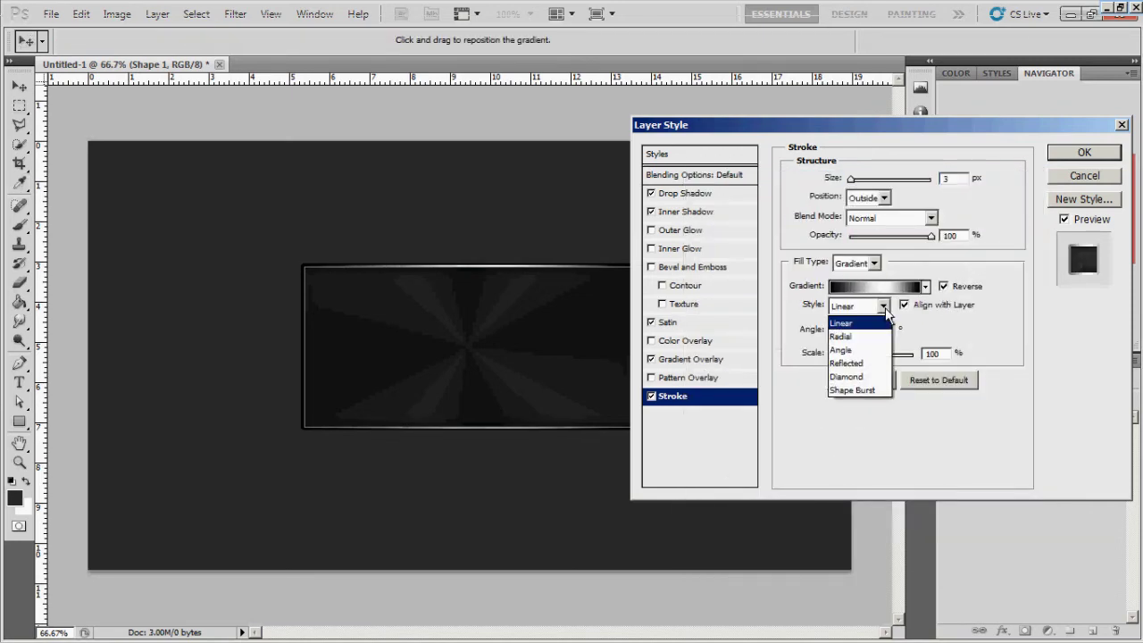
click(887, 312)
key(Tab)
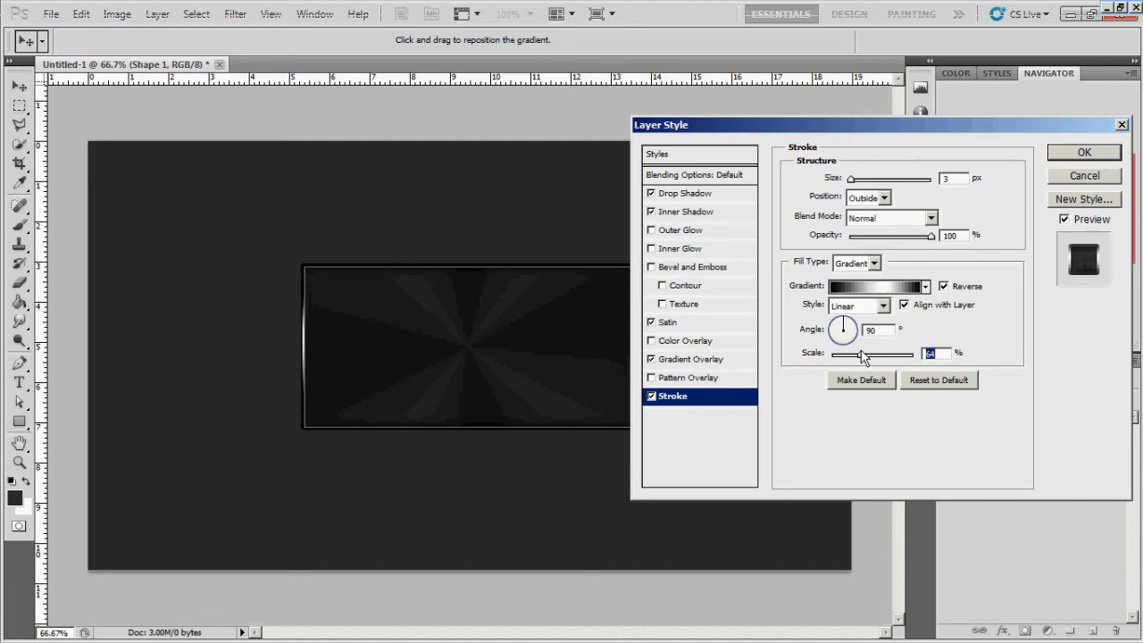
text(2)
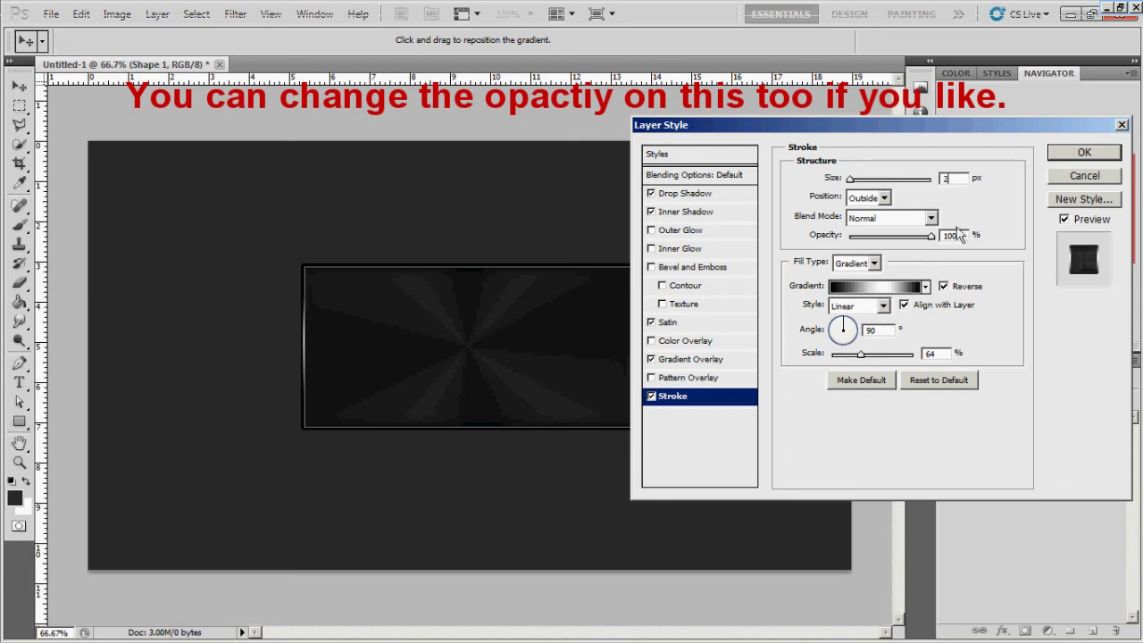
click(1096, 158)
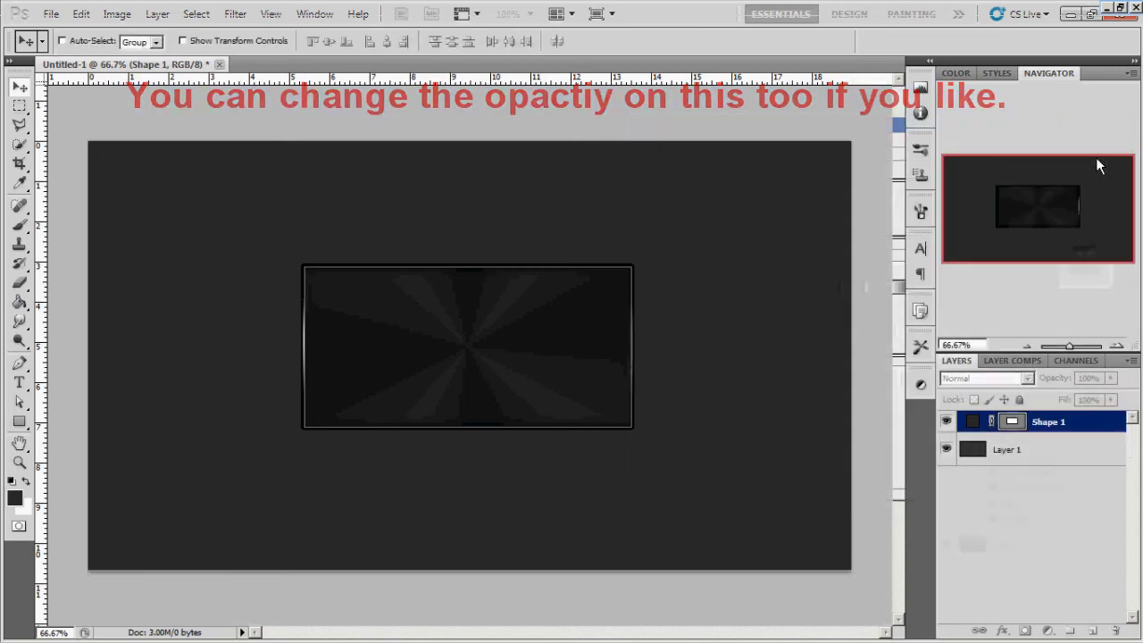
Add an empty Layer 2 above Shape 1 and load the panel's outline as a selection
click(1045, 553)
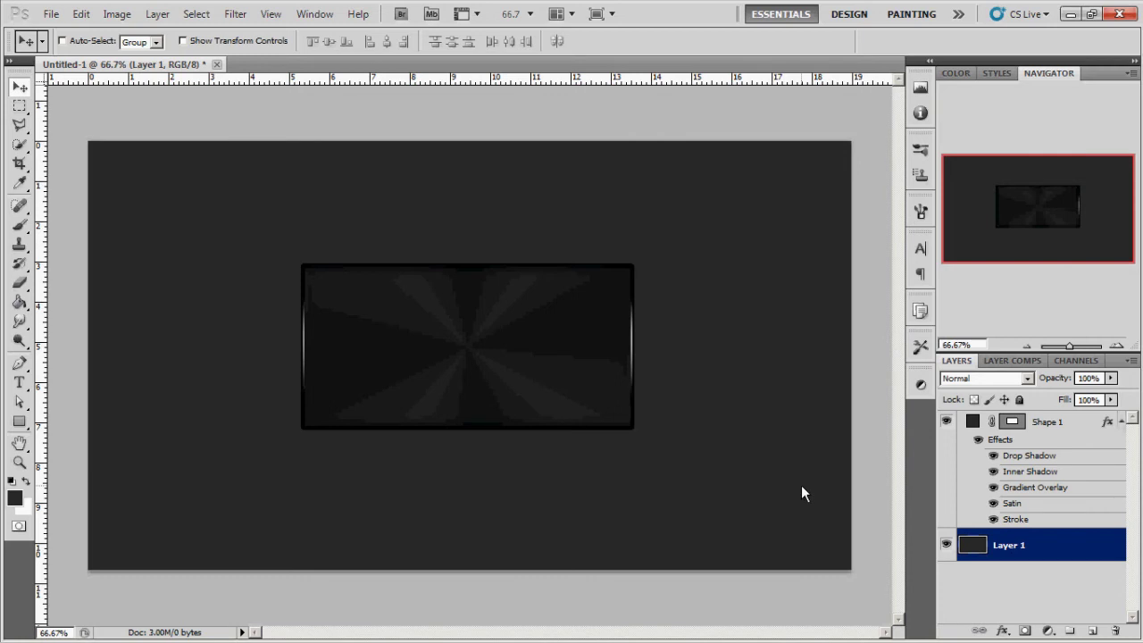
click(987, 423)
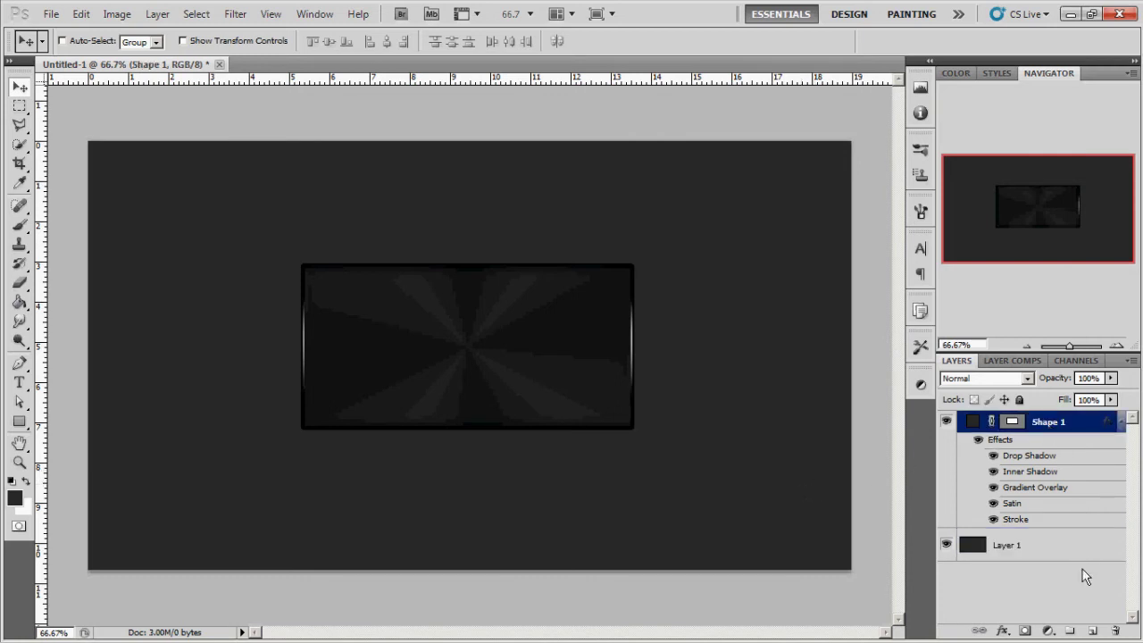
click(1093, 631)
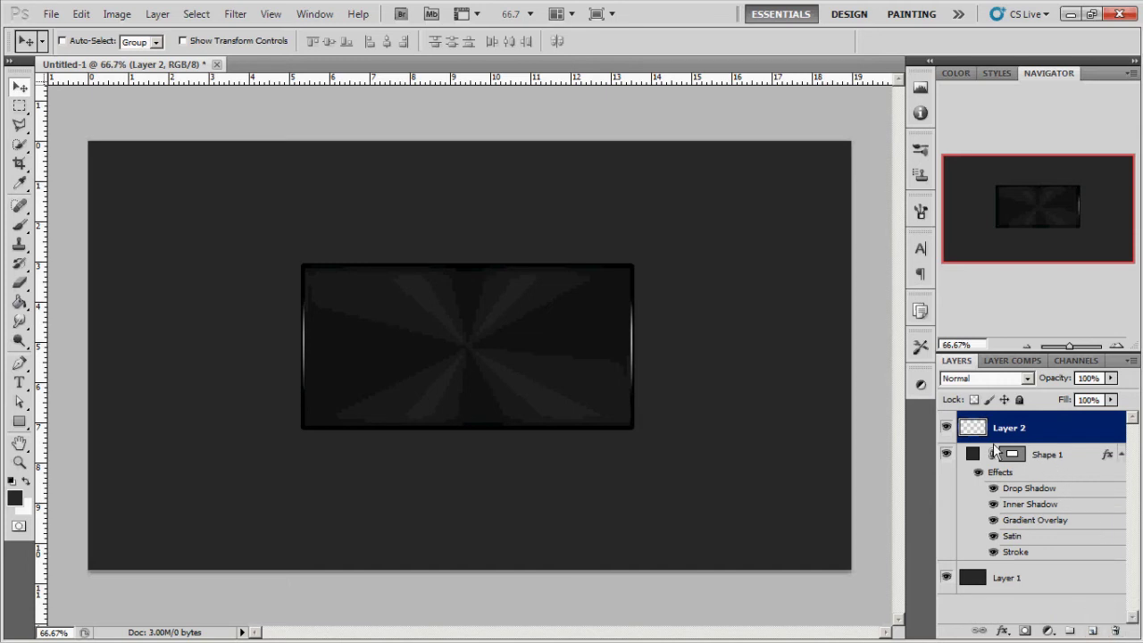
ctrl+click(1013, 455)
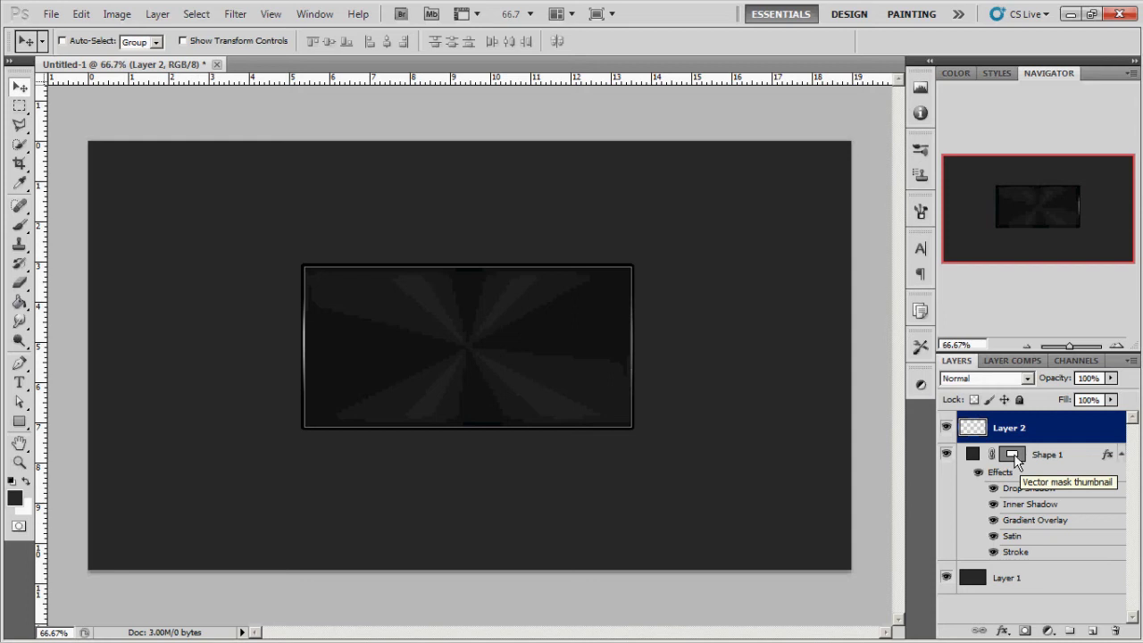
ctrl+click(1012, 456)
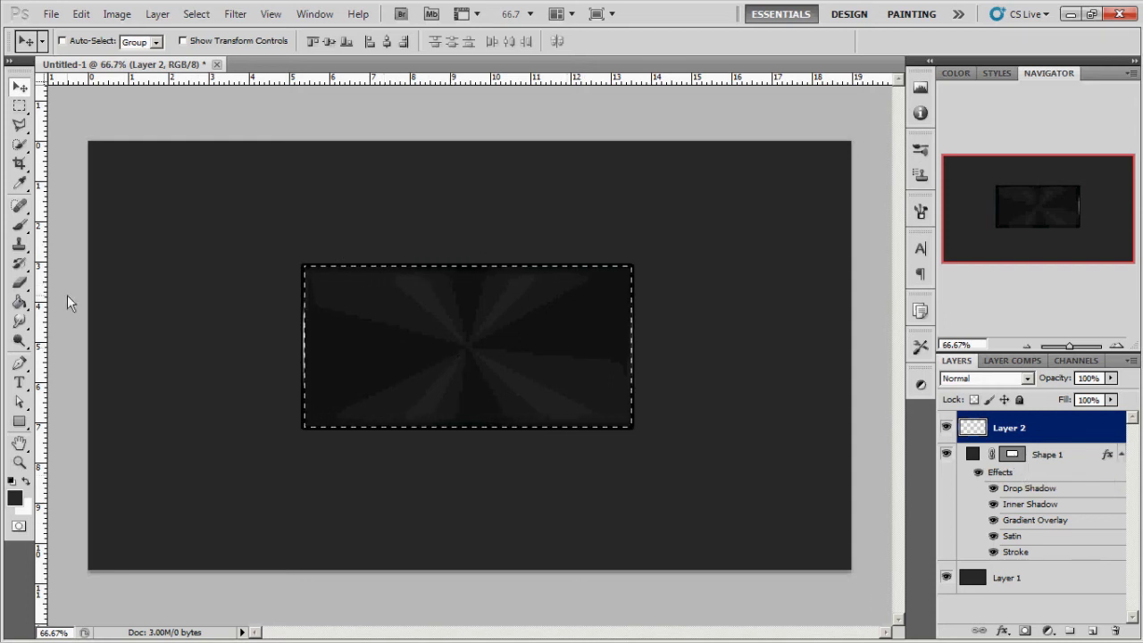
Fill the rectangular selection on the new layer with white
click(26, 482)
click(19, 303)
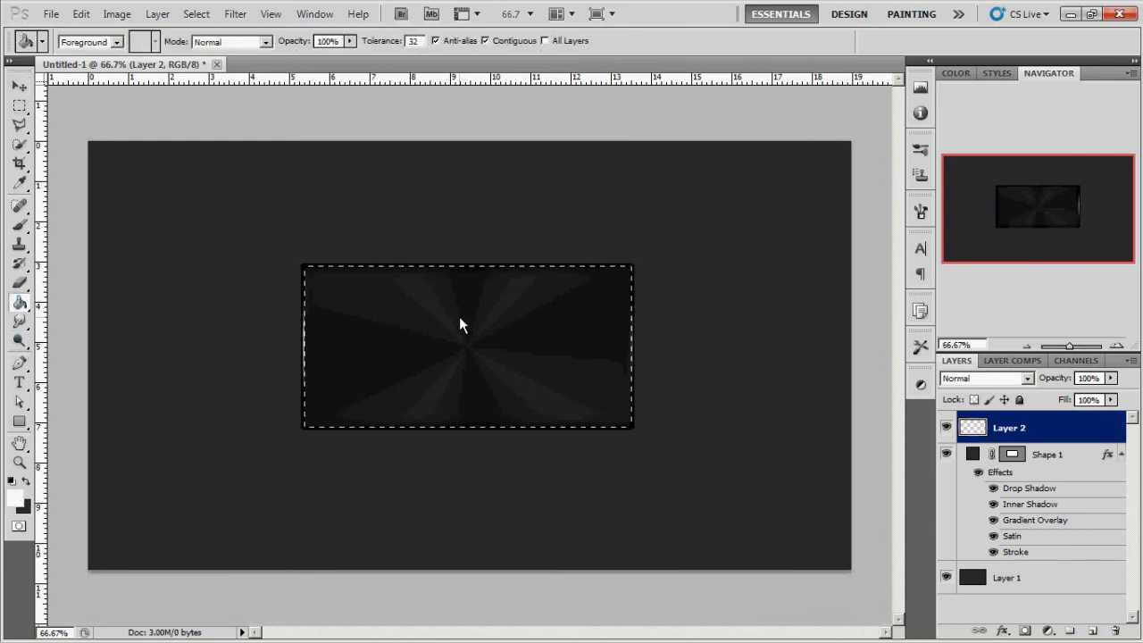
click(459, 323)
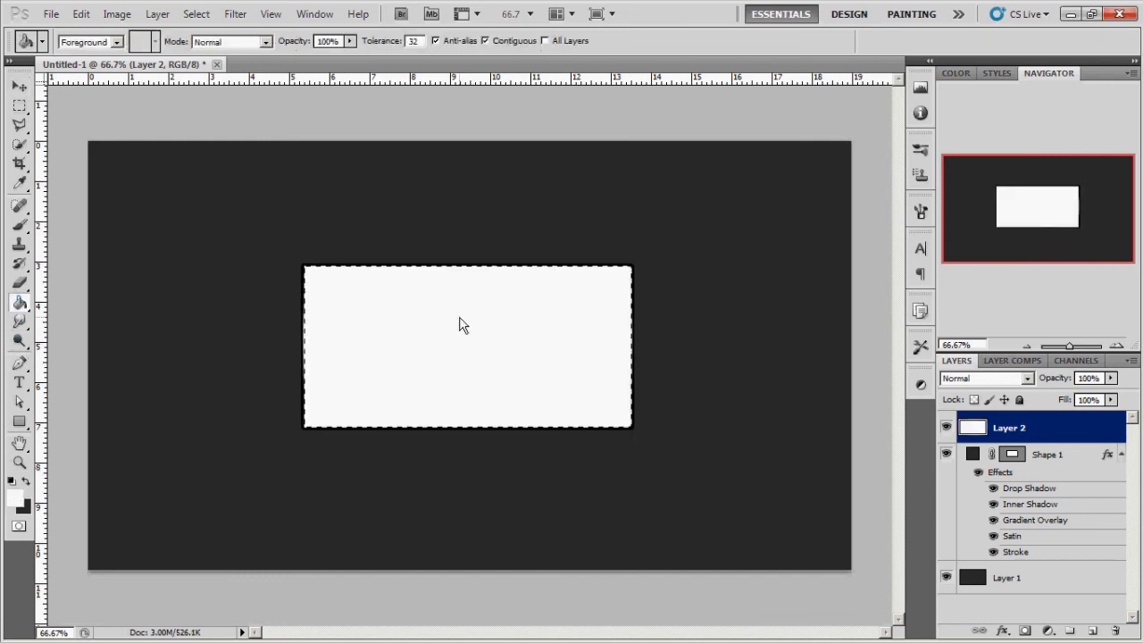
Speckle the white fill with a Fine Dots Mezzotint filter
click(235, 14)
mouse_move(268, 211)
click(454, 268)
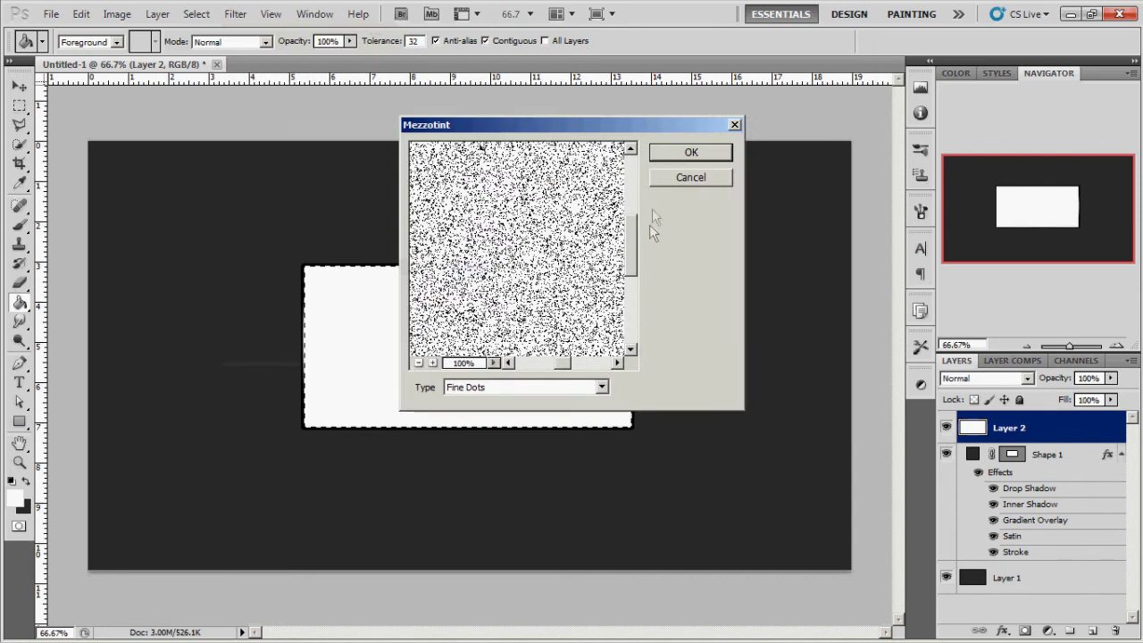
click(679, 154)
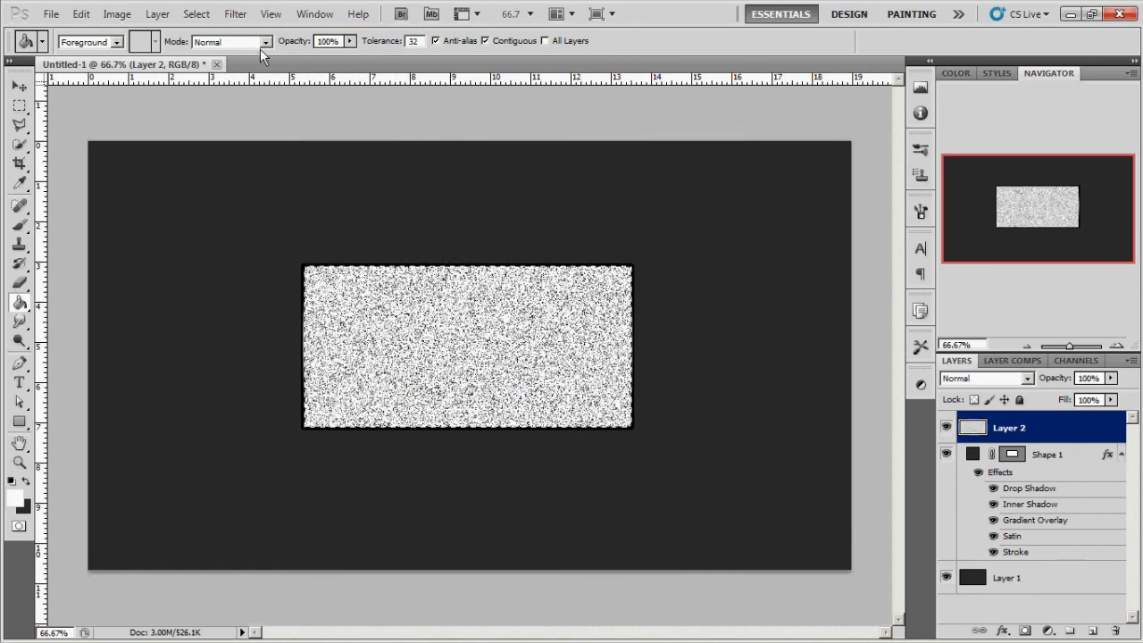
click(237, 14)
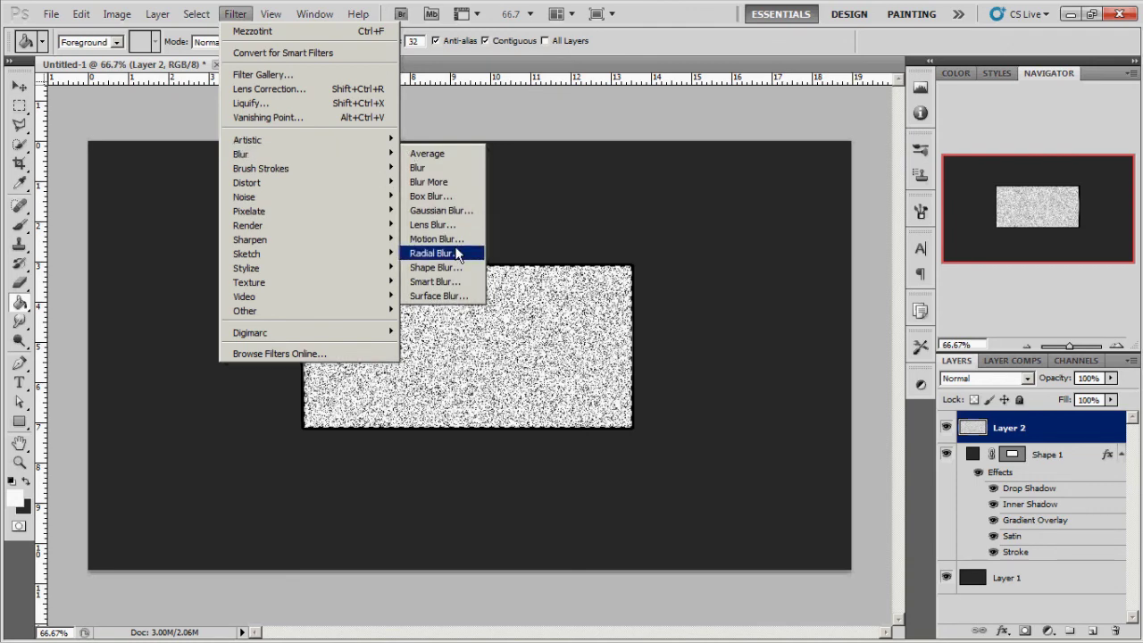
Apply a horizontal Motion Blur to Layer 2 with 0° angle and 70 px distance
mouse_move(268, 154)
click(442, 253)
click(381, 186)
click(236, 14)
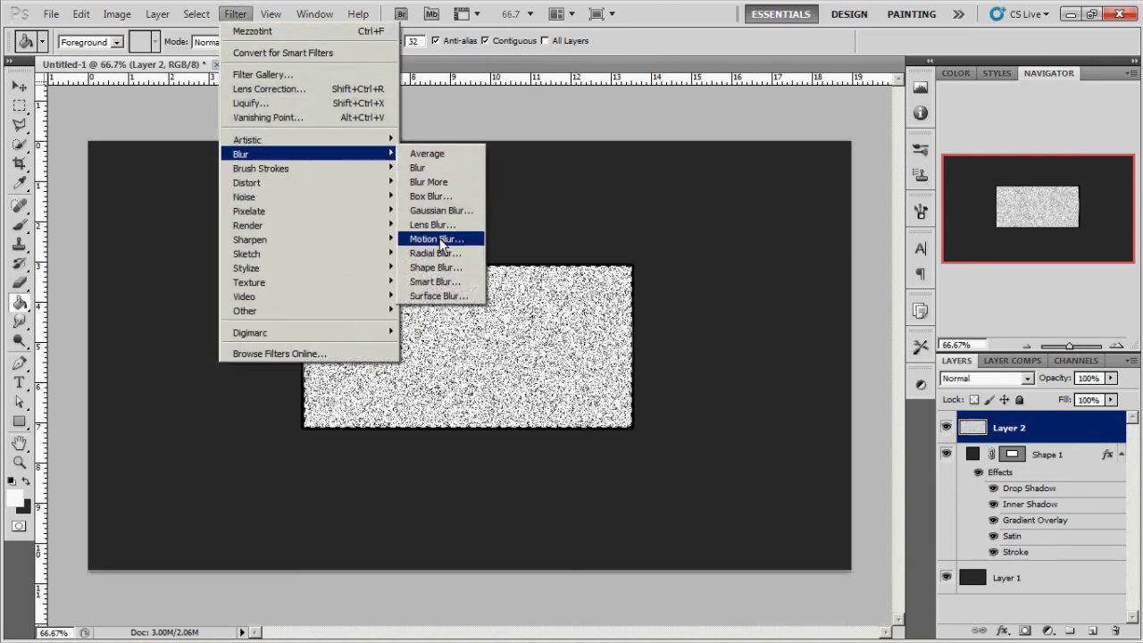
click(437, 240)
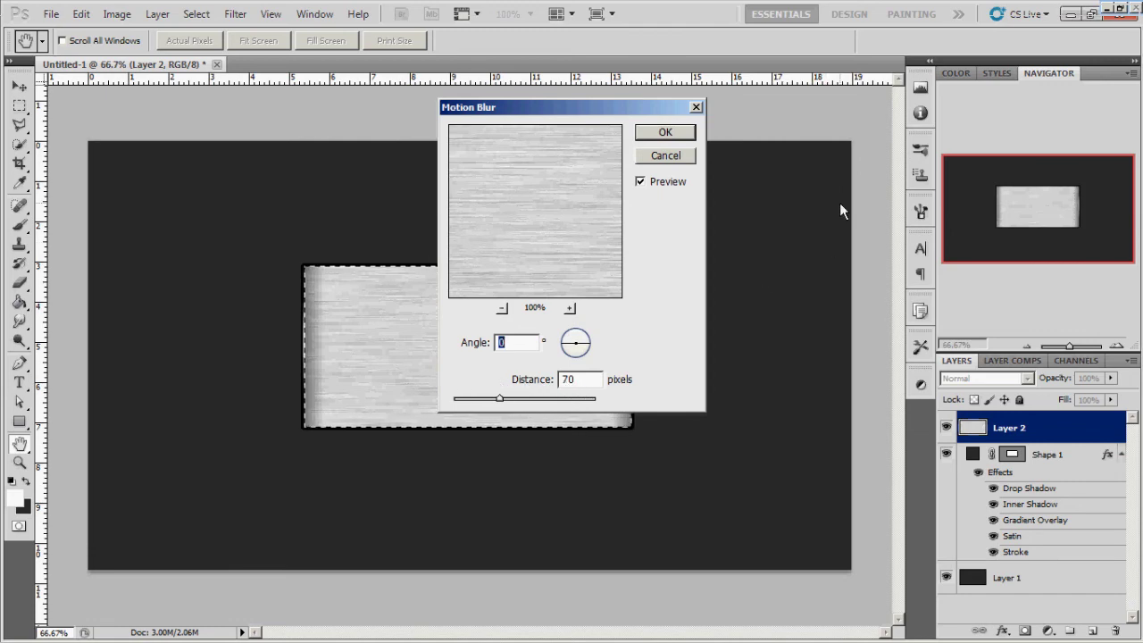
click(670, 133)
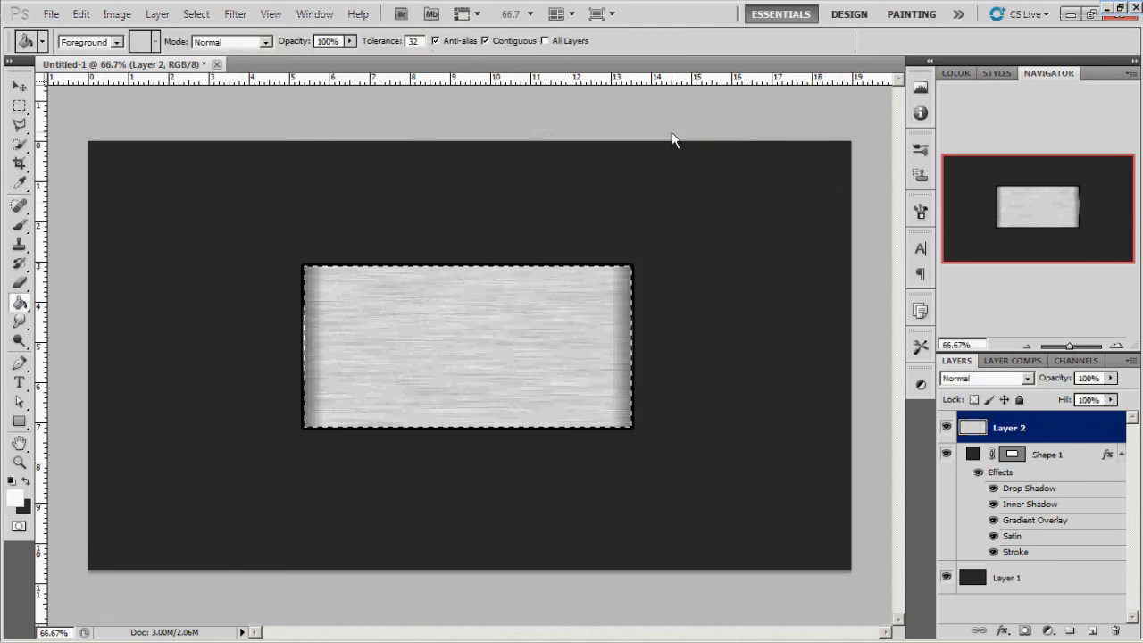
click(19, 87)
Set Layer 2 to Lighten blend mode at 10% opacity and deselect
click(1000, 379)
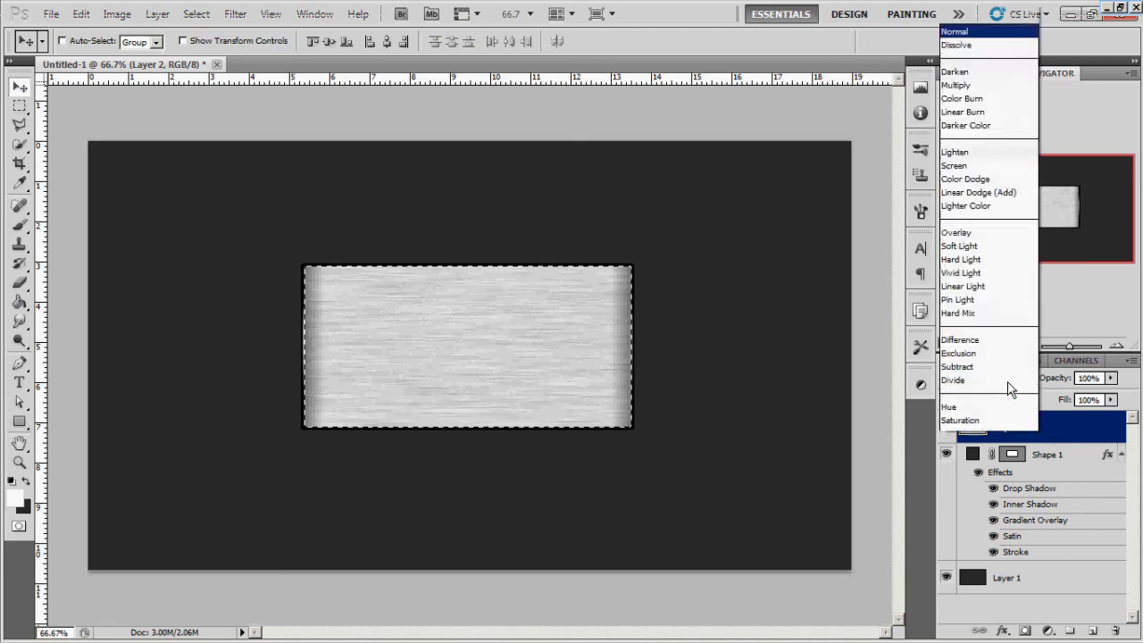
click(969, 130)
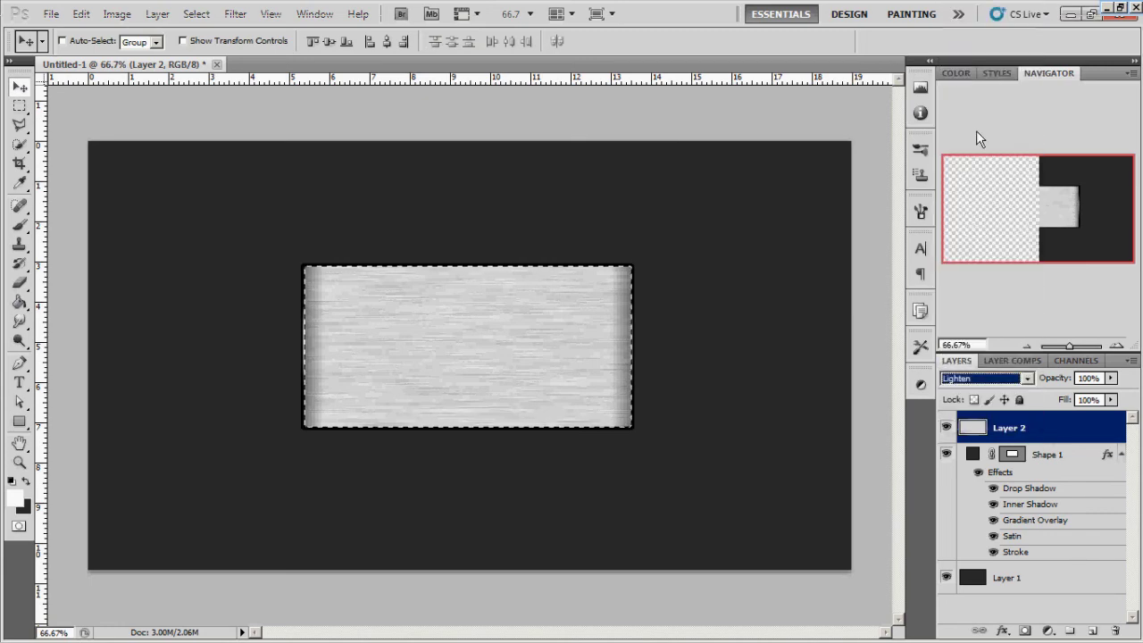
click(1111, 378)
drag(1111, 394, 1034, 394)
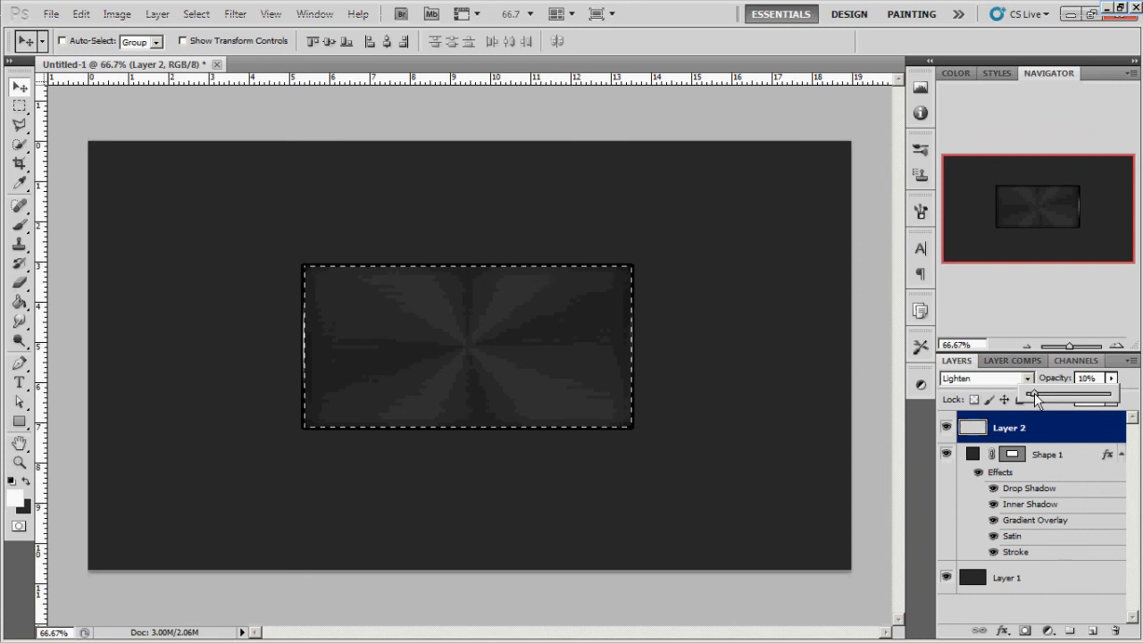
click(1110, 379)
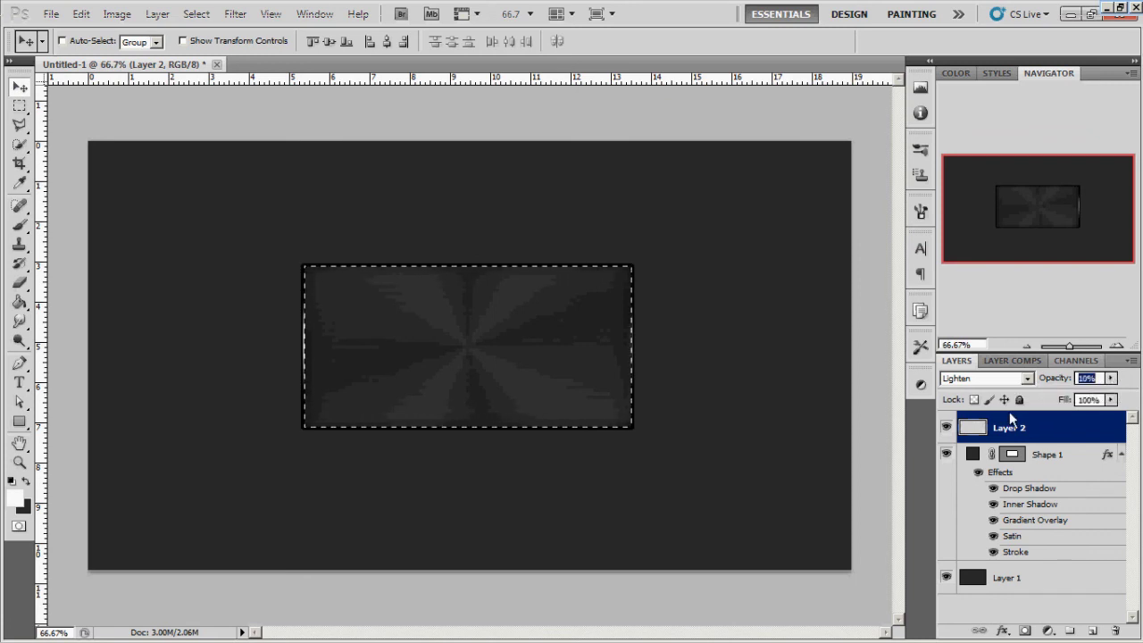
key(ctrl+d)
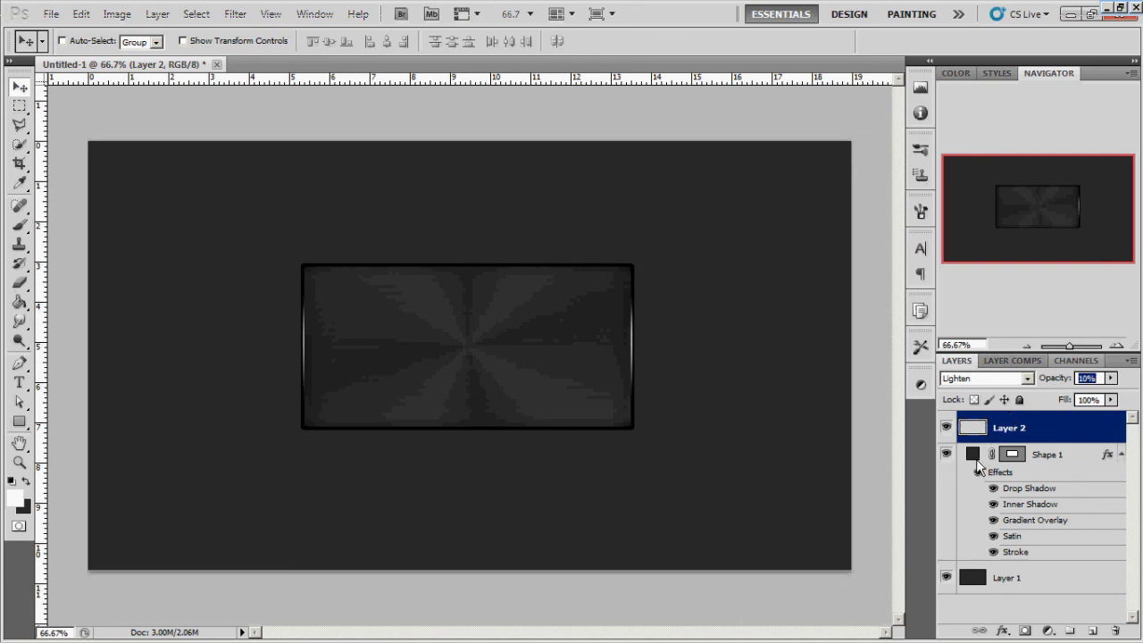
Change Shape 1's fill colour to near-black #0d0d0d
click(1045, 455)
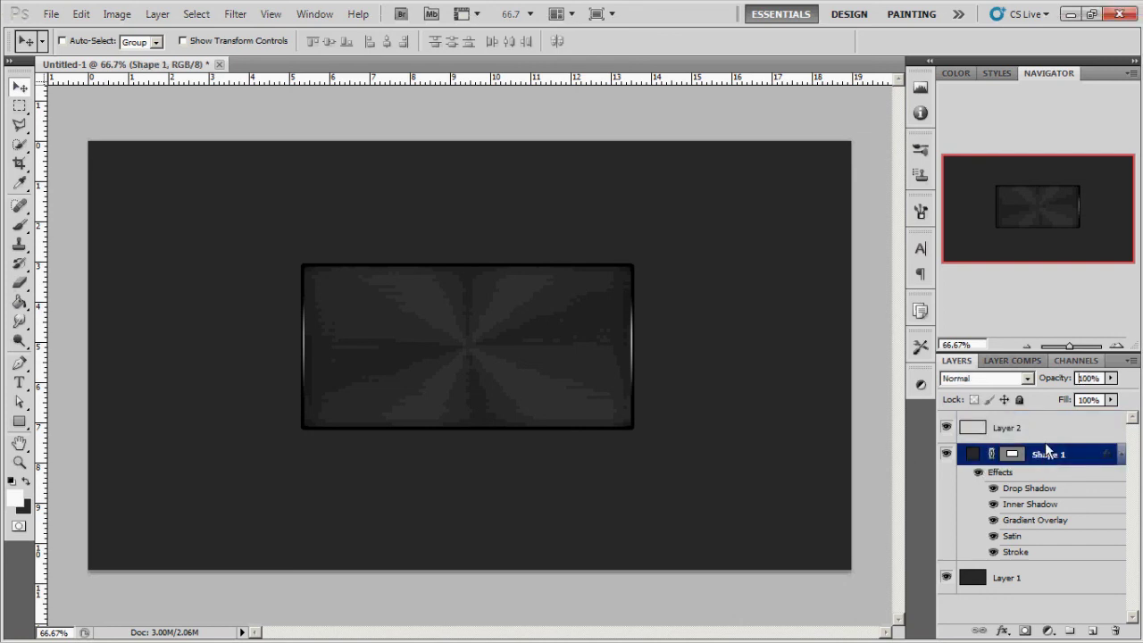
double_click(973, 456)
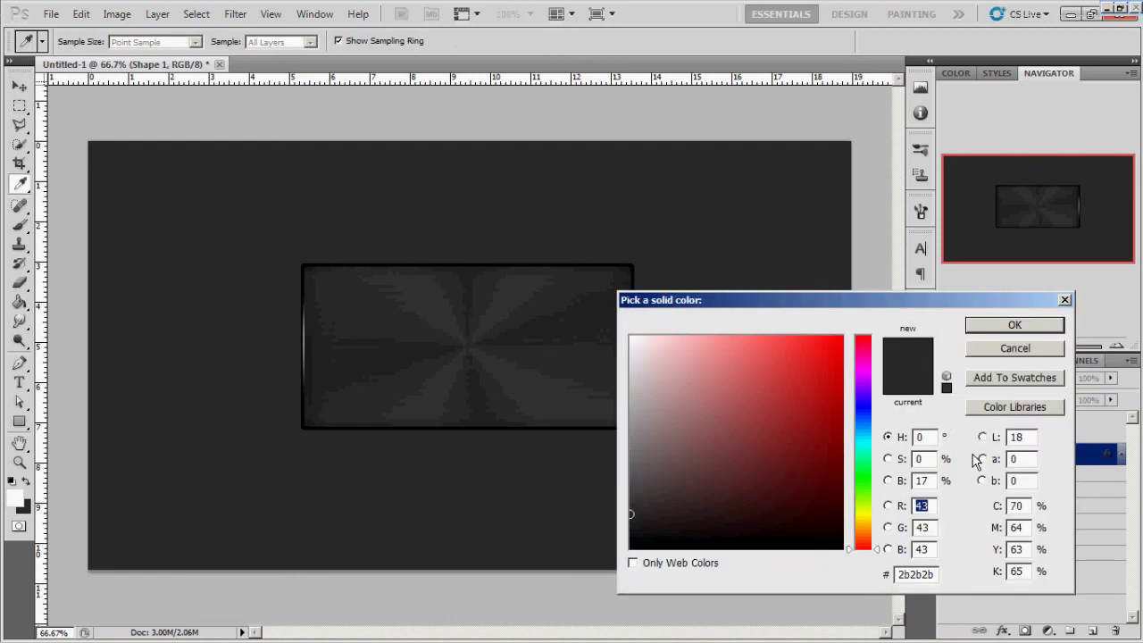
click(637, 529)
drag(616, 540, 616, 540)
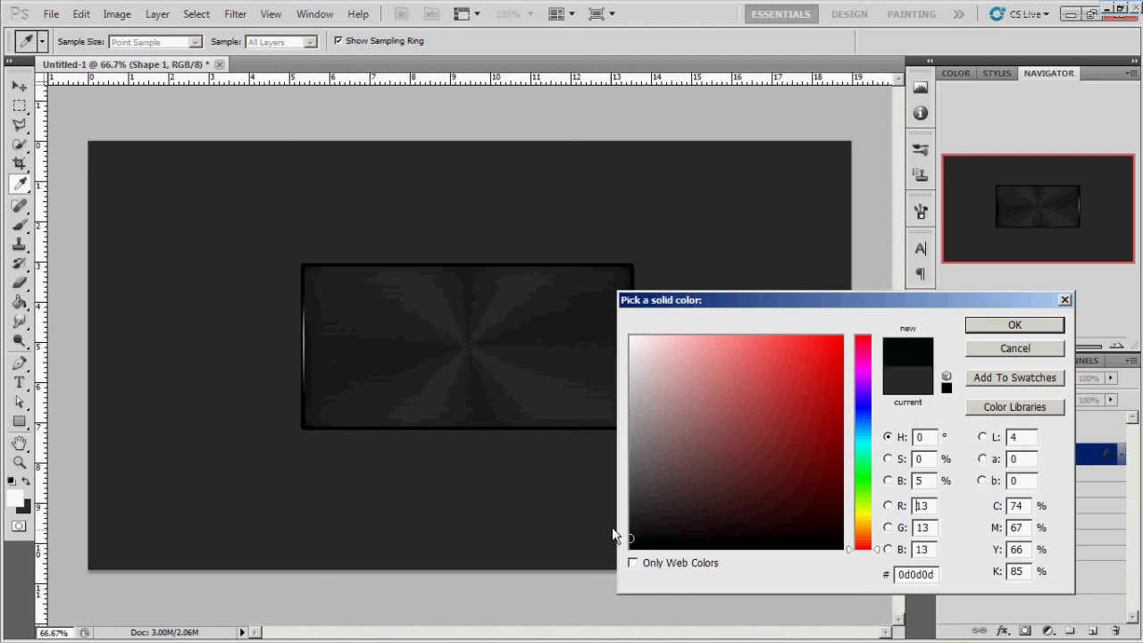
click(1033, 325)
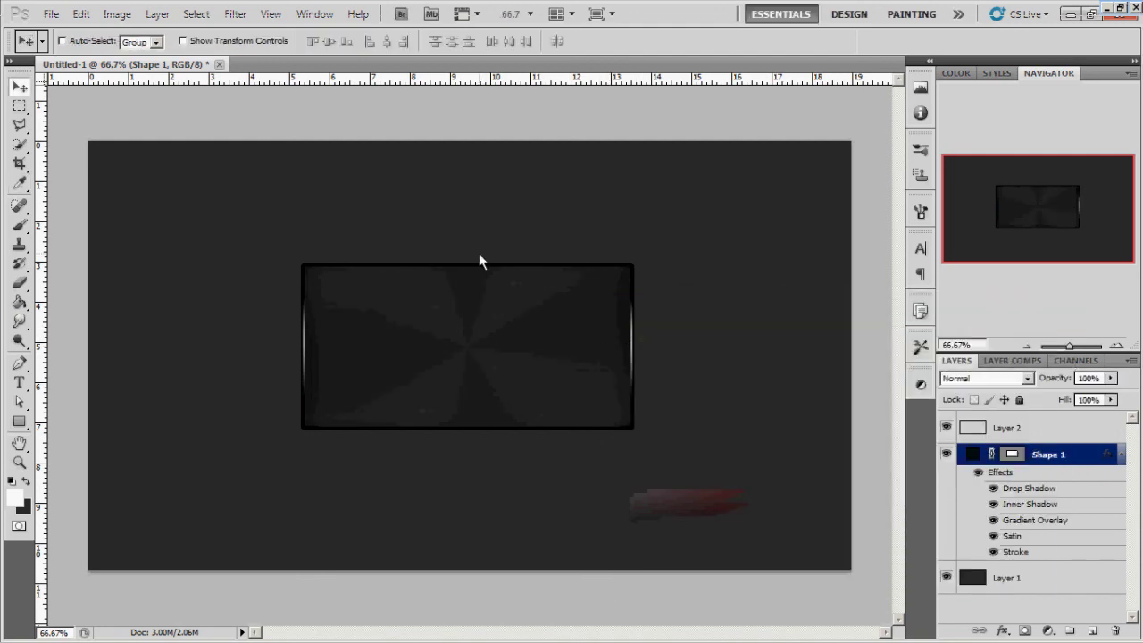